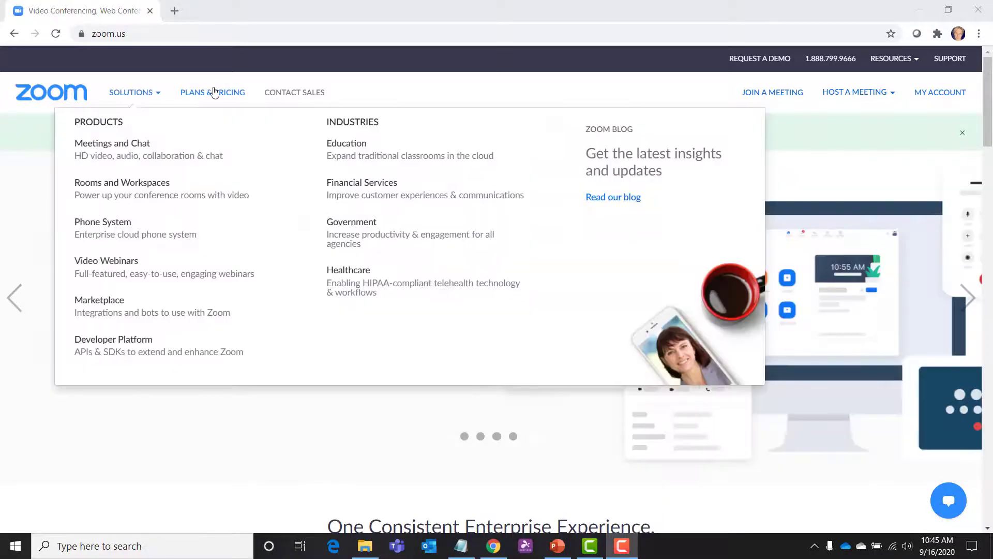
# Step: Open the Zoom plans and pricing page and look through the available plans
pyautogui.click(214, 92)
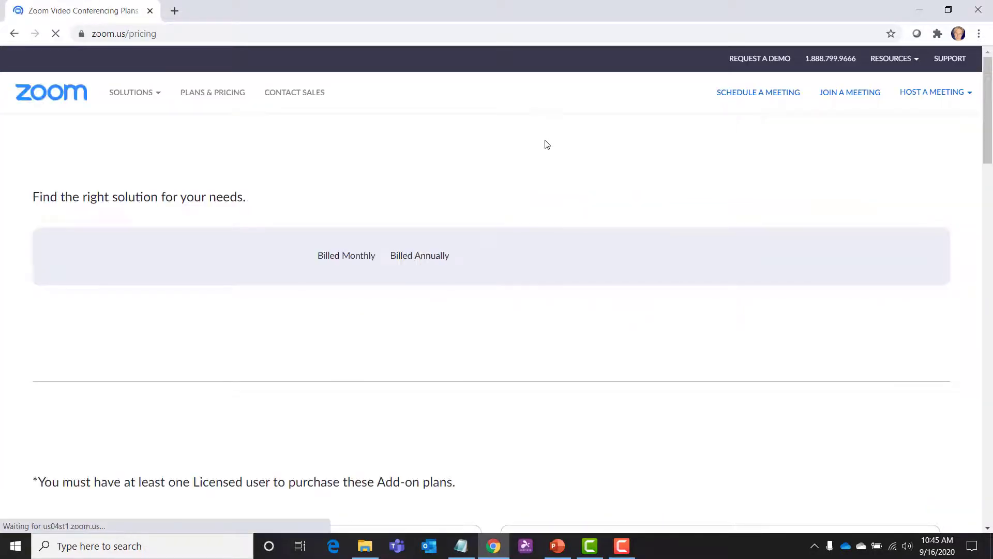
pyautogui.scroll(-4, 326, 281)
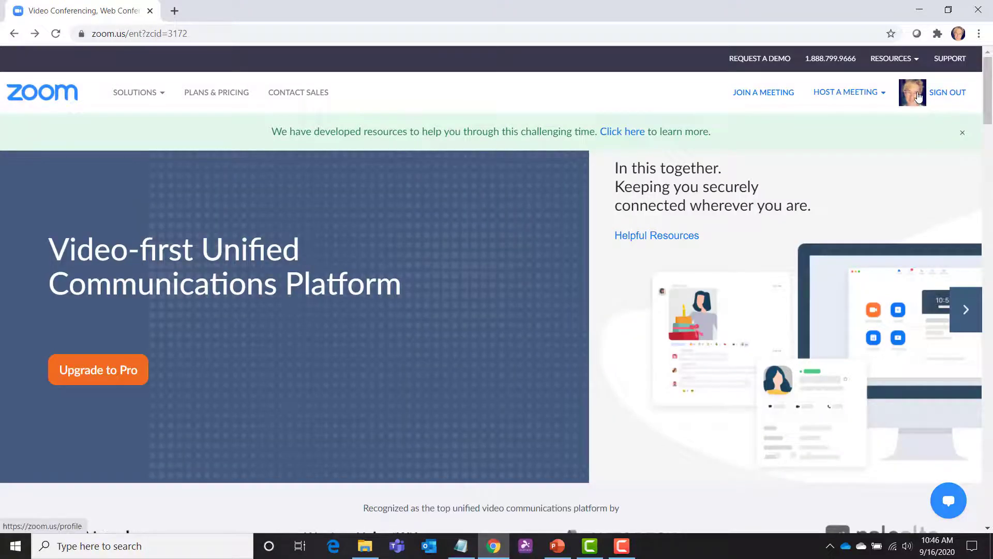
# Step: Open the signed-in account's area and view its upcoming meetings
pyautogui.click(915, 97)
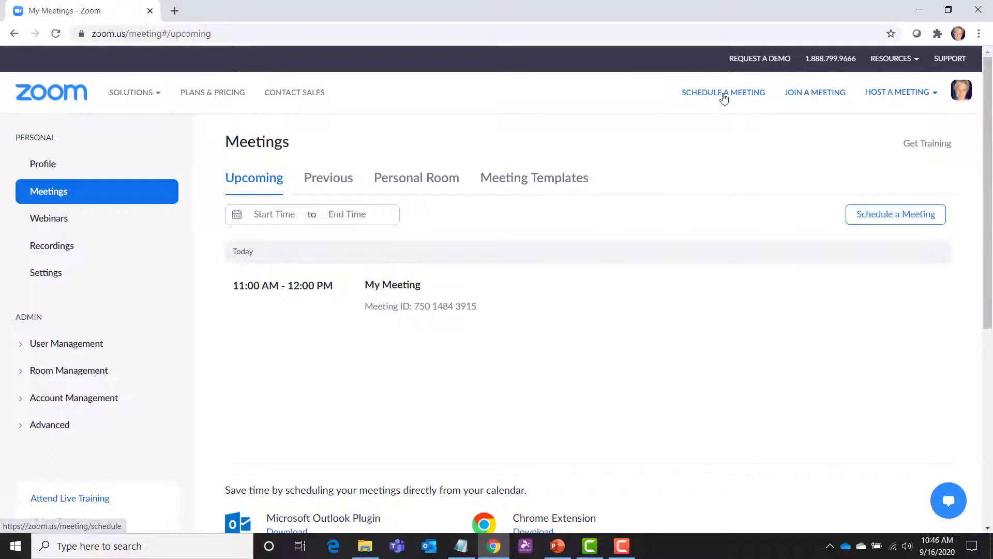
pyautogui.moveTo(373, 282)
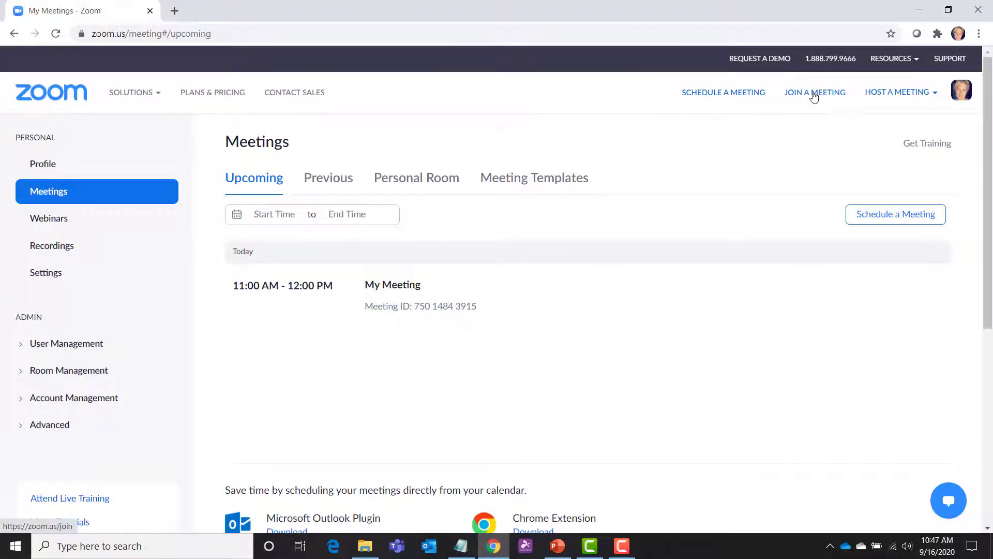
pyautogui.moveTo(896, 95)
# Step: View the account's Webinars page and the Cloud and Local Recordings pages
pyautogui.click(55, 223)
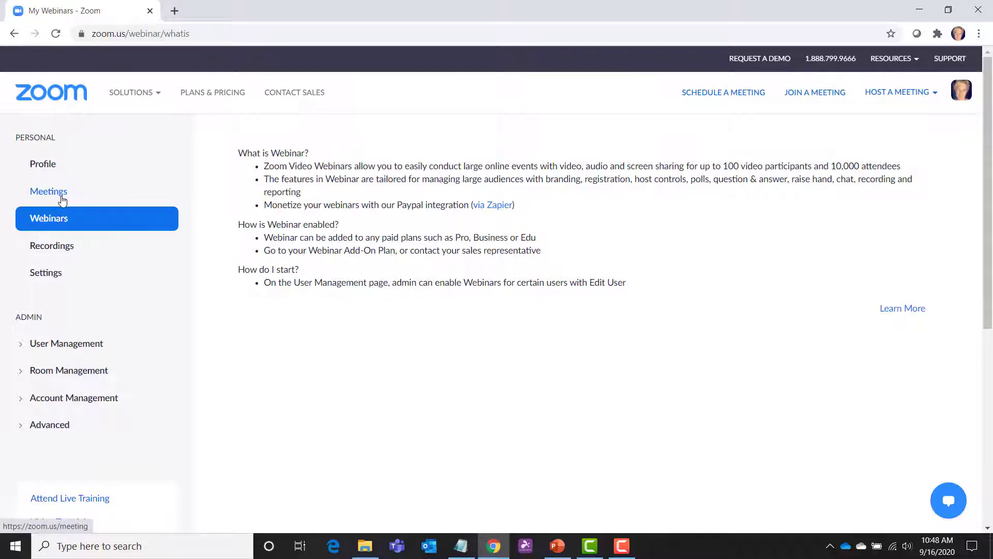
pyautogui.click(43, 248)
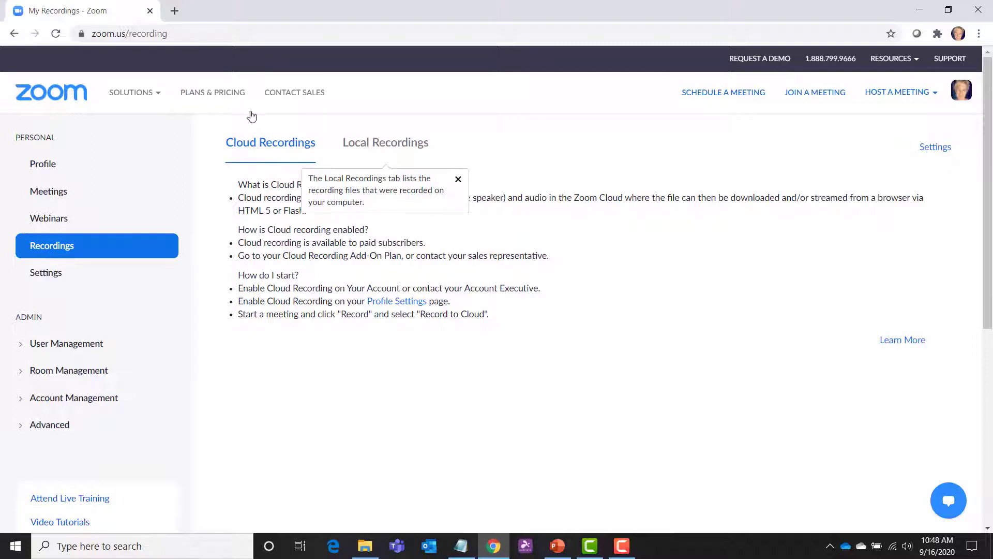
pyautogui.click(399, 149)
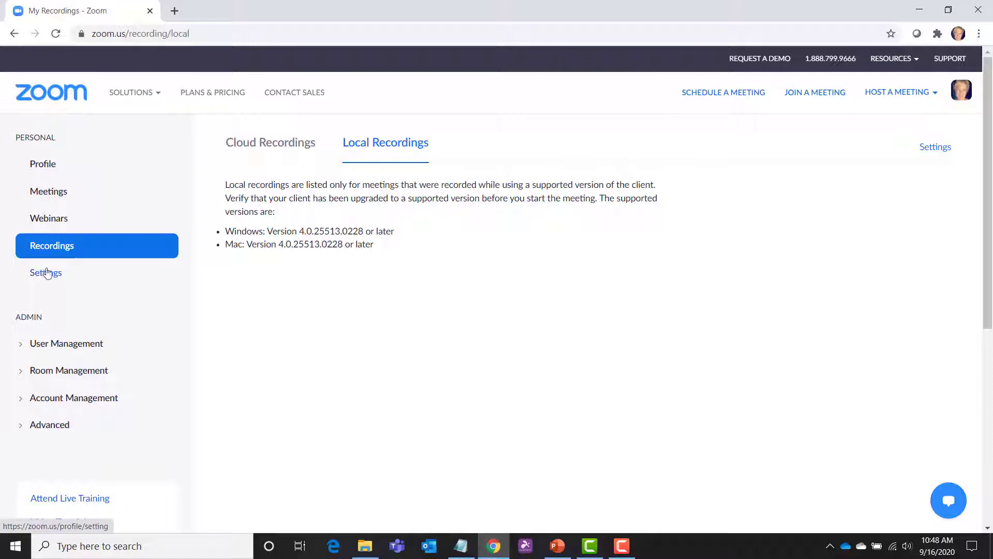
# Step: Schedule a new meeting with Mute participants upon entry and Breakout Room pre-assign enabled, and save it
pyautogui.click(50, 192)
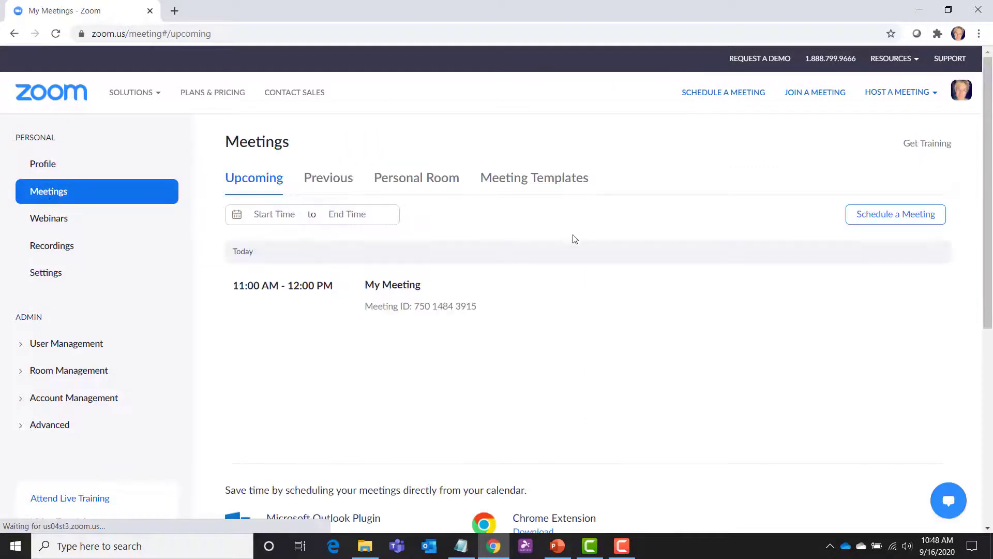
pyautogui.click(889, 216)
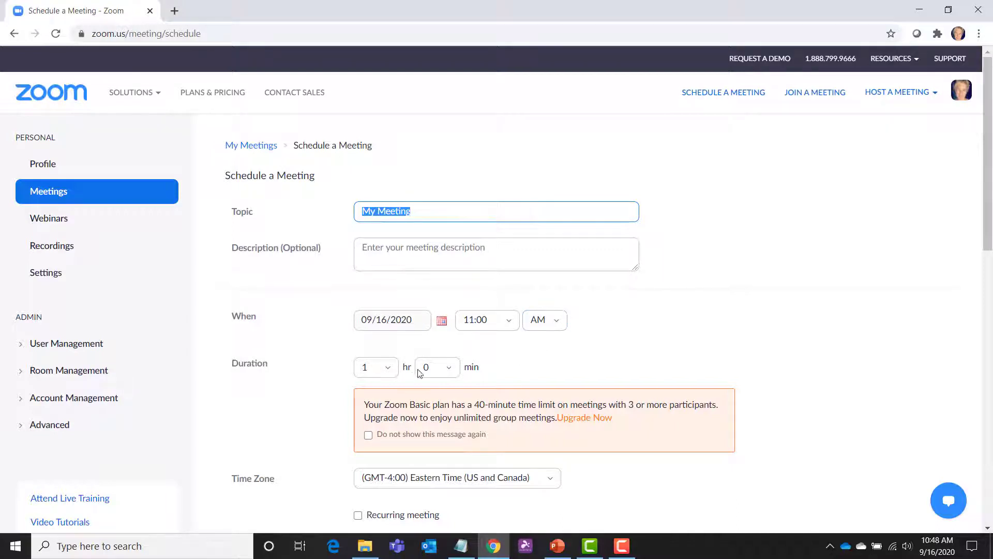
pyautogui.scroll(-3, 497, 372)
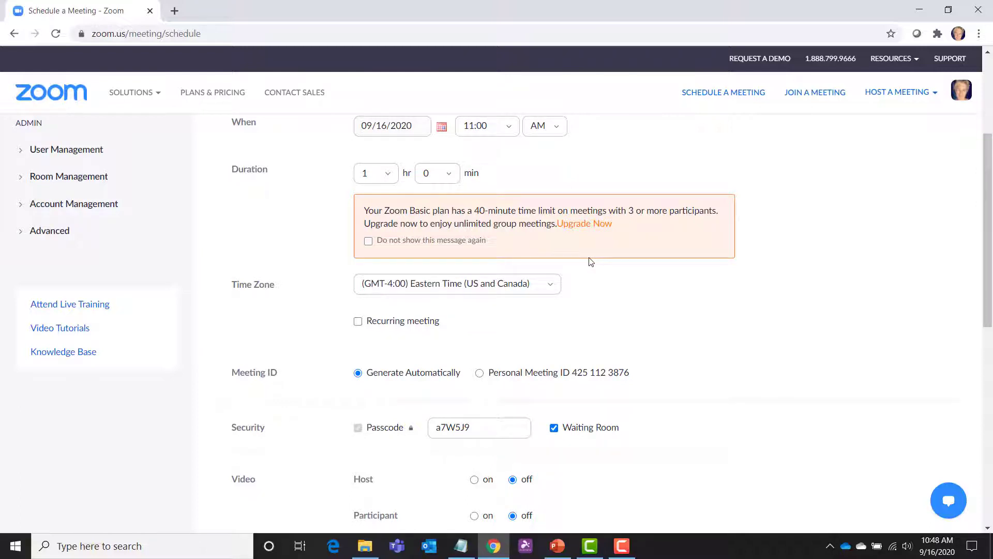
pyautogui.scroll(-2, 492, 299)
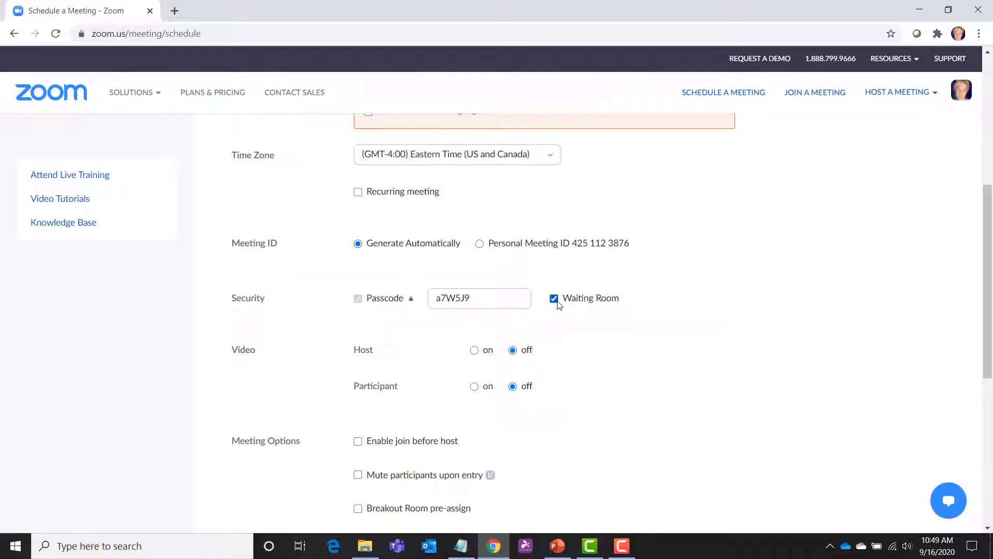
pyautogui.scroll(-3, 557, 304)
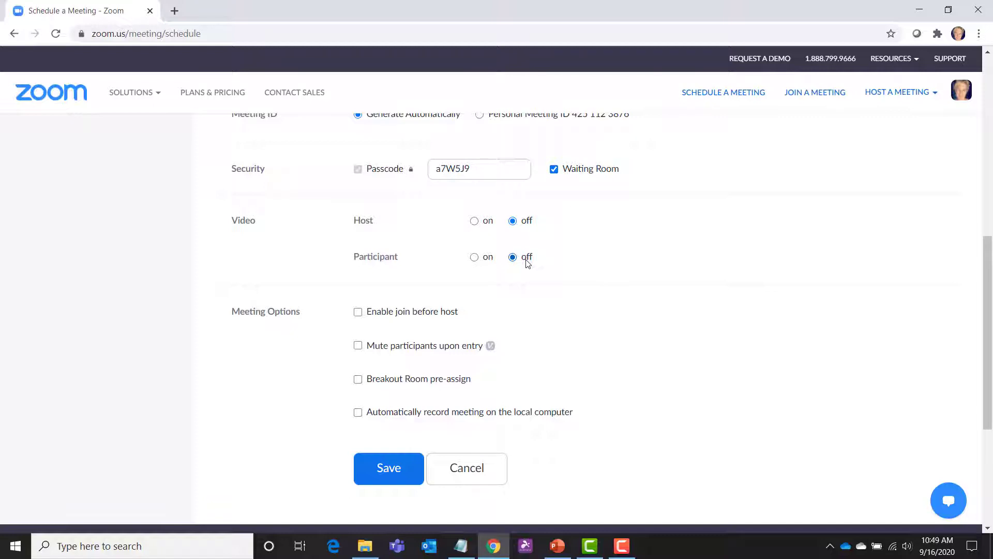
pyautogui.click(358, 347)
pyautogui.click(358, 380)
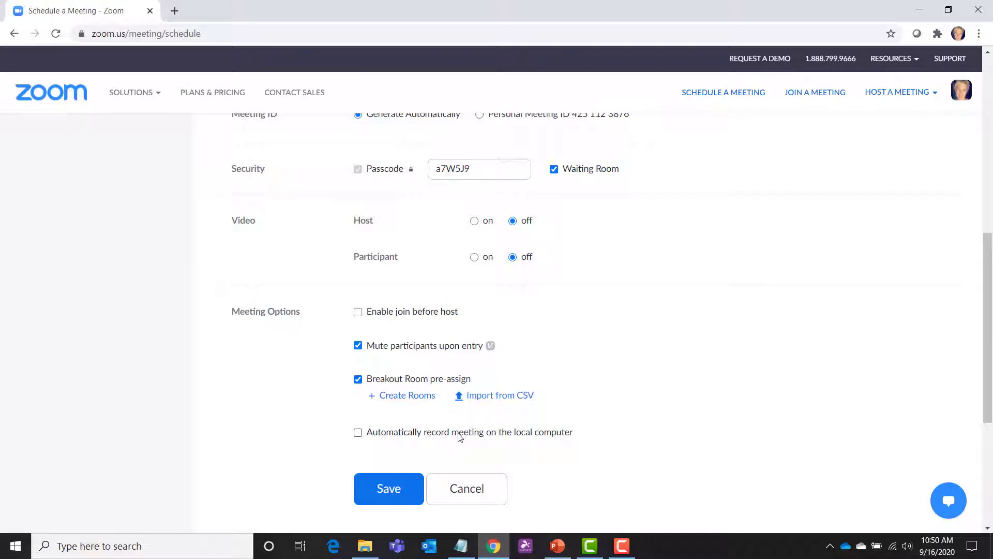
pyautogui.click(388, 488)
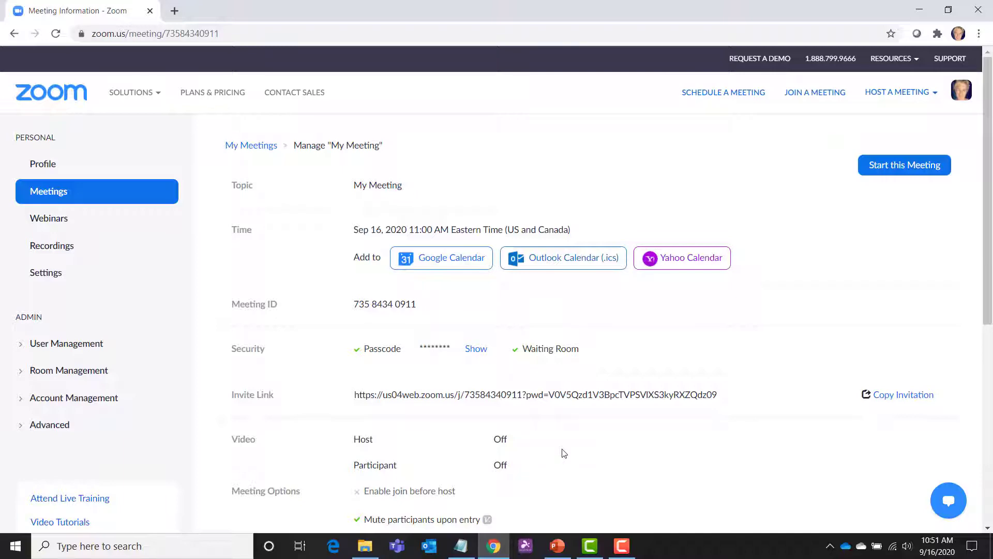
# Step: Display the saved meeting's invitation, select its full text, and close the invitation
pyautogui.click(903, 399)
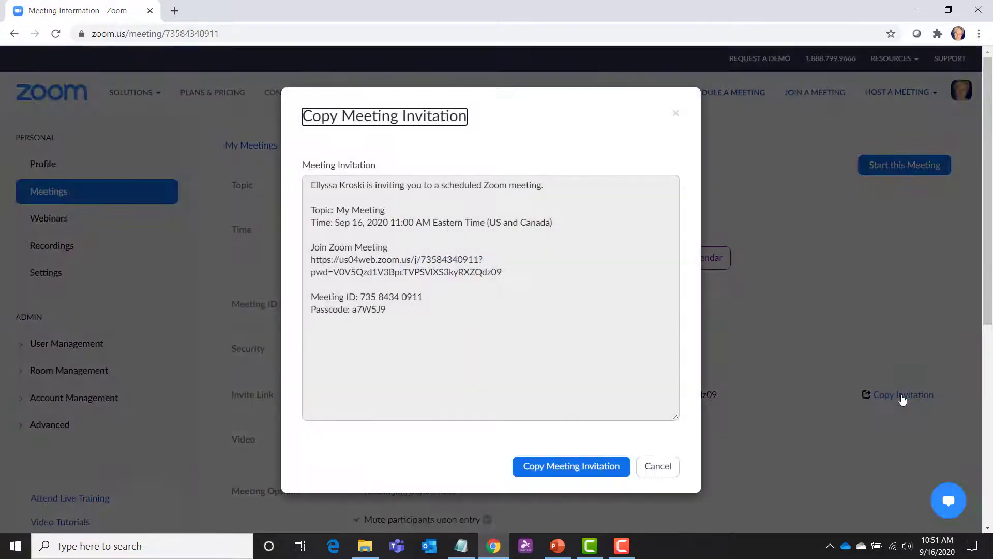
pyautogui.moveTo(417, 303); pyautogui.dragTo(279, 184)
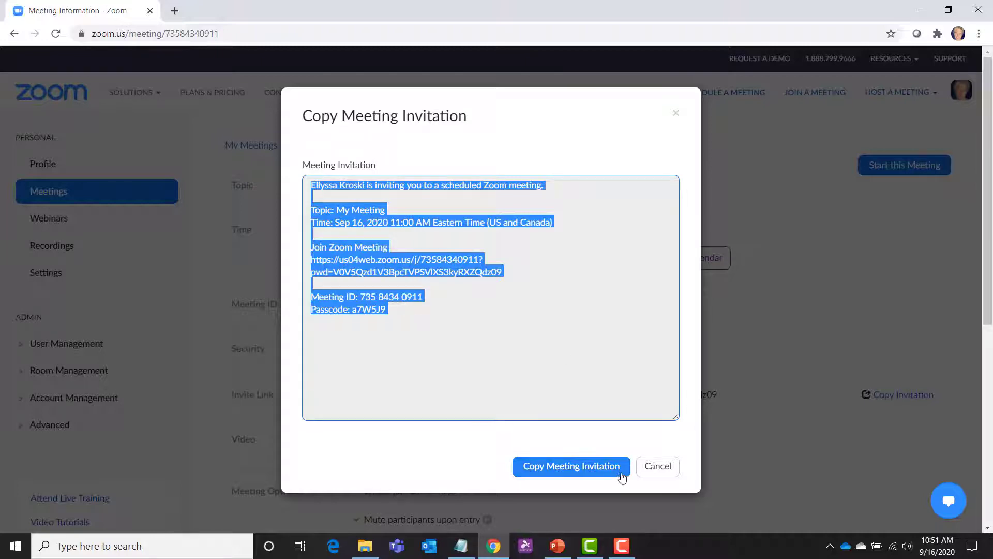
pyautogui.click(658, 468)
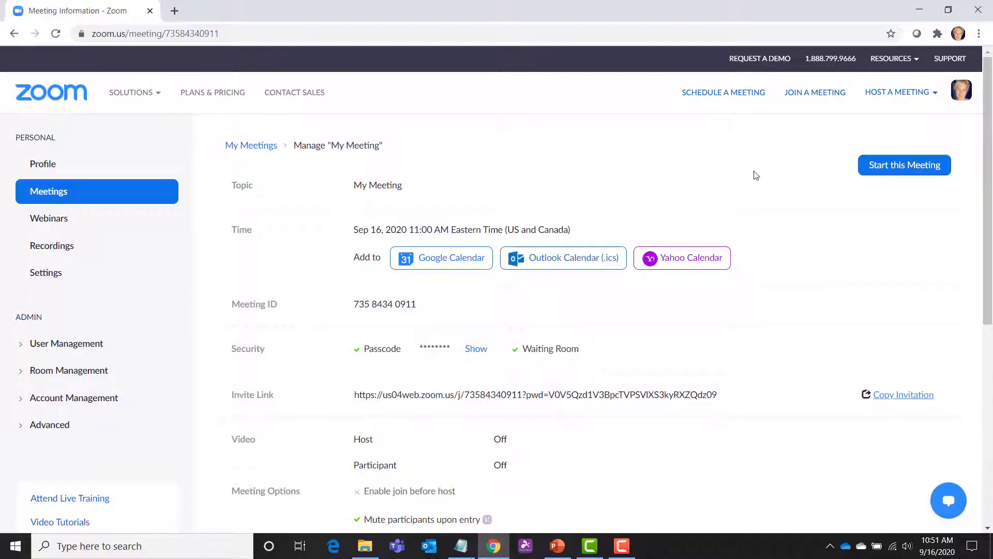
# Step: Turn on Mute participants upon entry in the account's Schedule Meeting settings
pyautogui.click(46, 276)
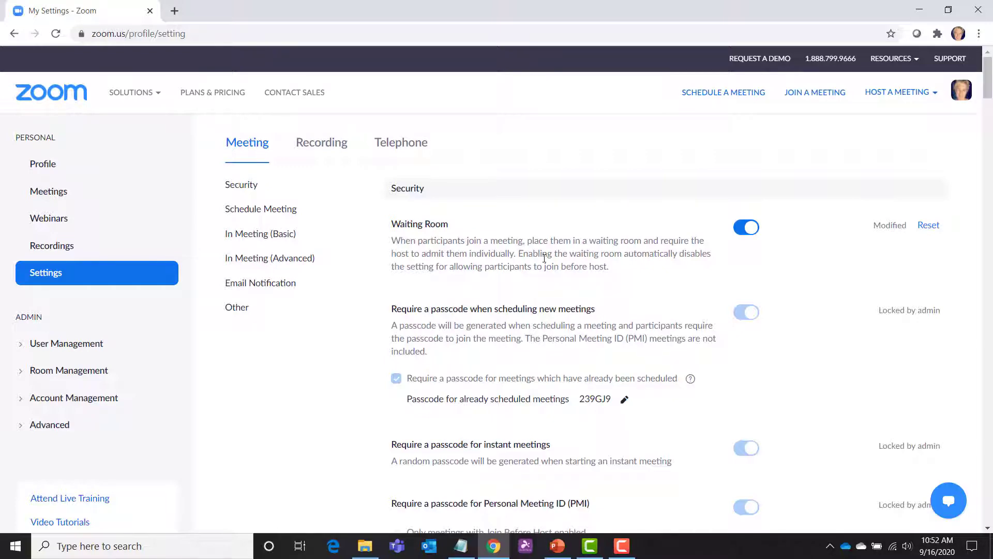
pyautogui.scroll(-8, 580, 301)
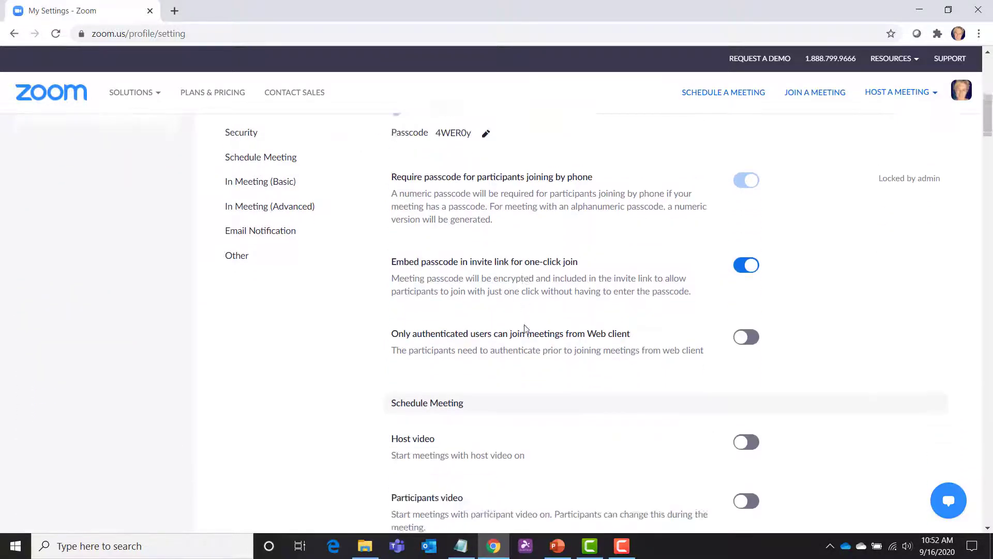
pyautogui.scroll(-3, 525, 329)
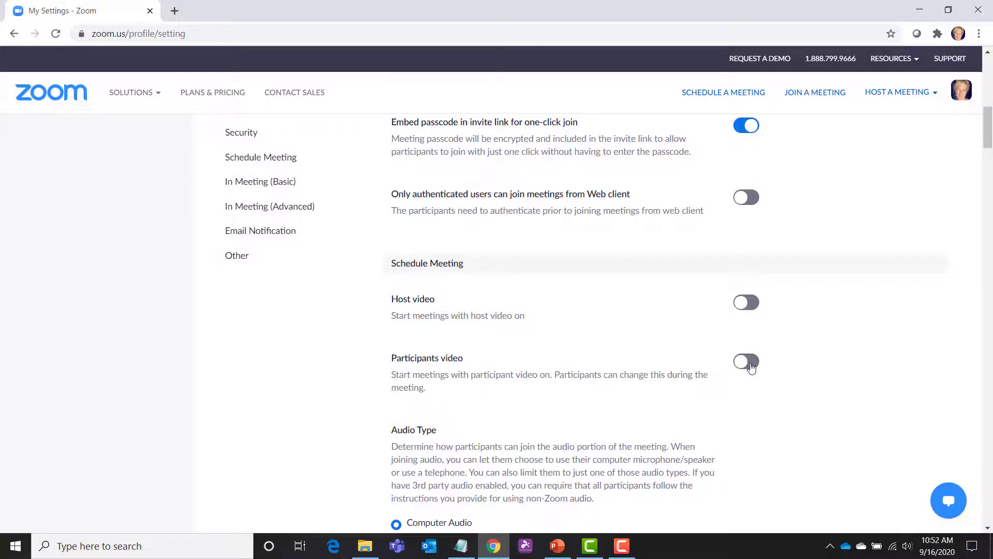
pyautogui.scroll(-9, 752, 366)
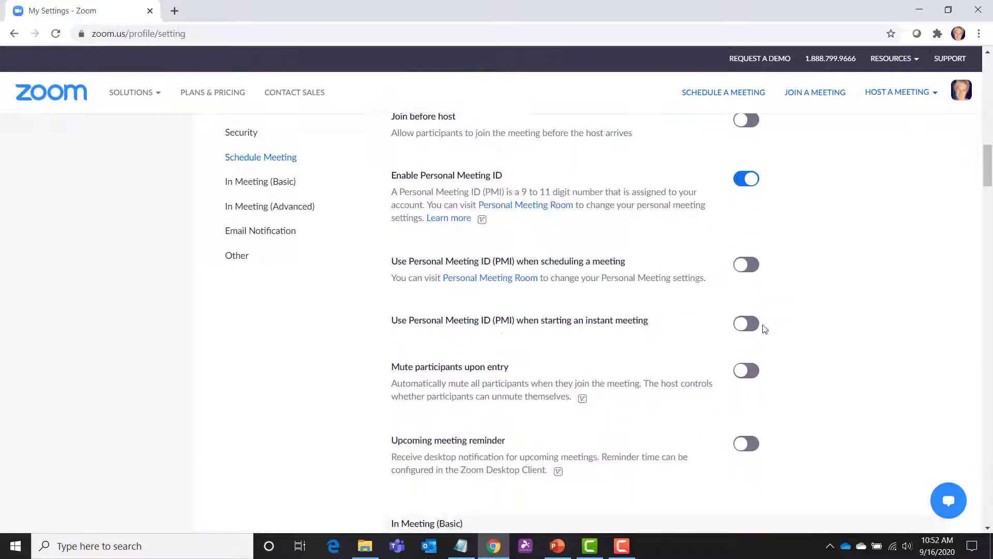
pyautogui.click(752, 372)
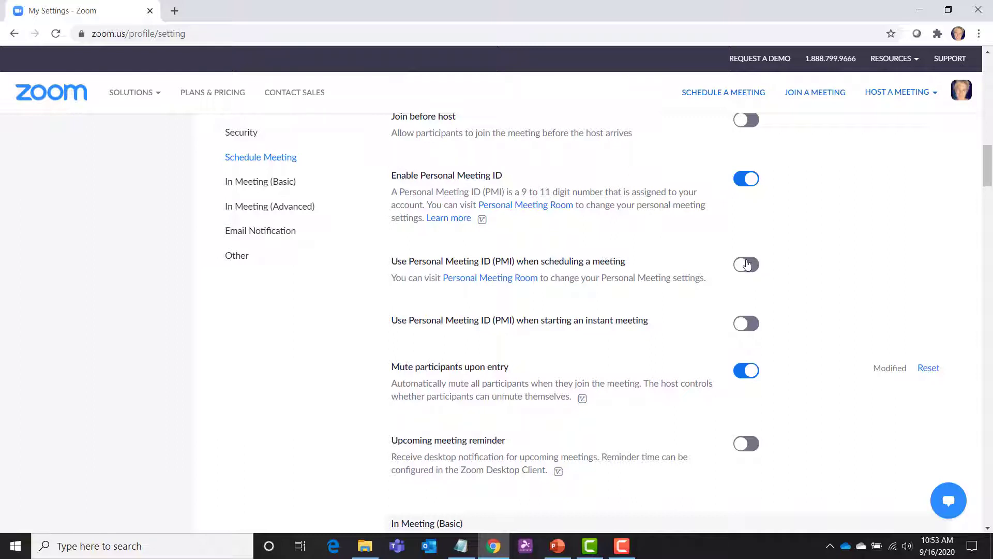
# Step: Examine the In Meeting (Basic), In Meeting (Advanced), Email Notification and Other settings, and return to the Security section
pyautogui.scroll(-7, 662, 379)
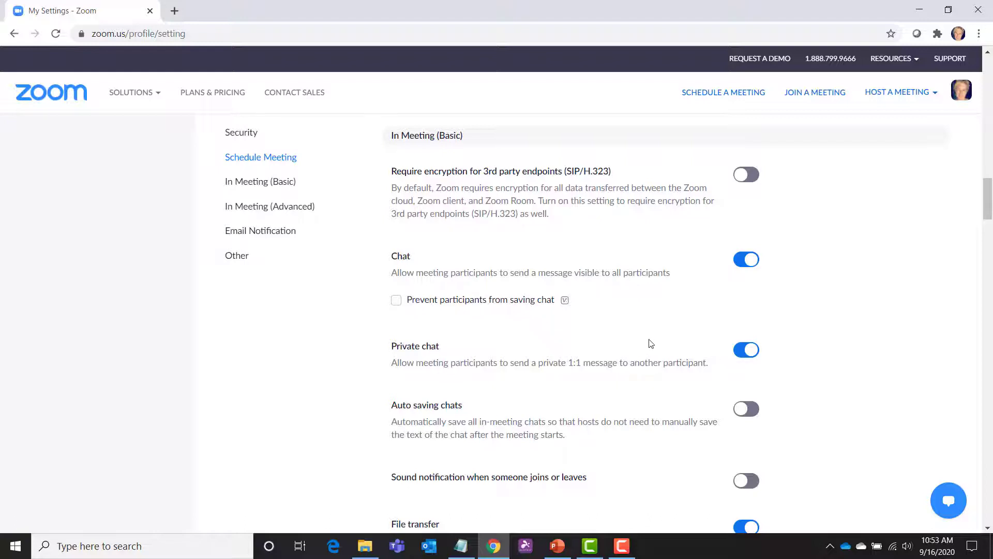
pyautogui.scroll(-5, 650, 343)
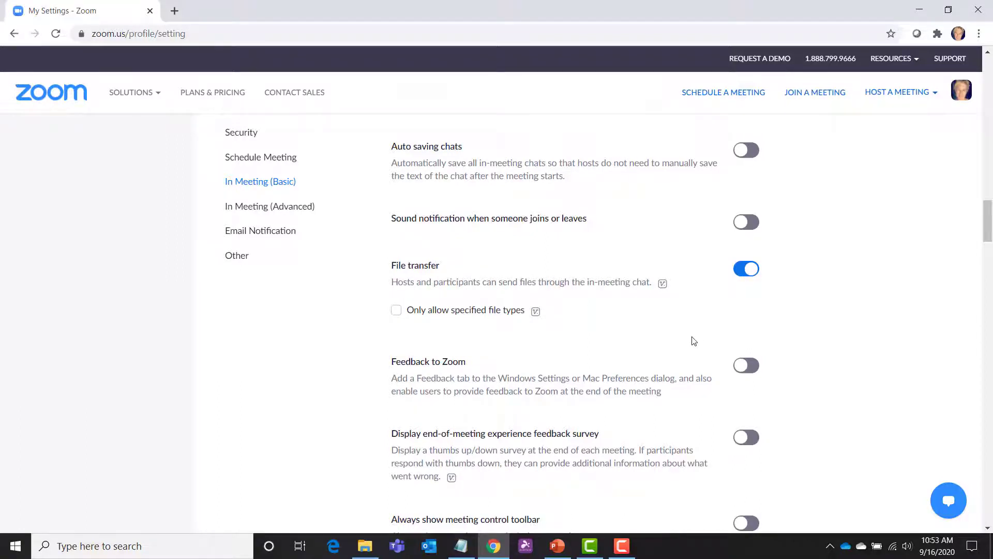
pyautogui.scroll(-9, 694, 341)
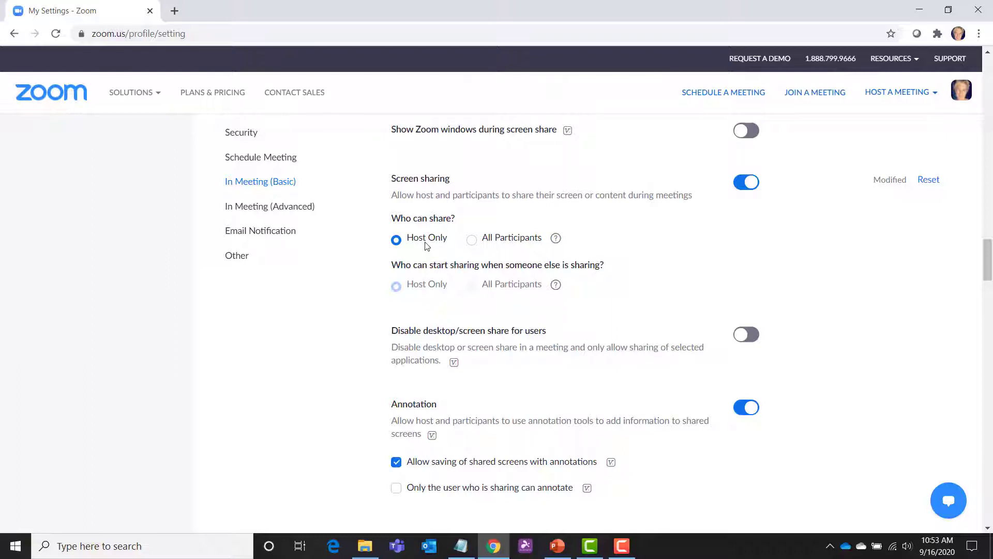
pyautogui.scroll(-3, 628, 211)
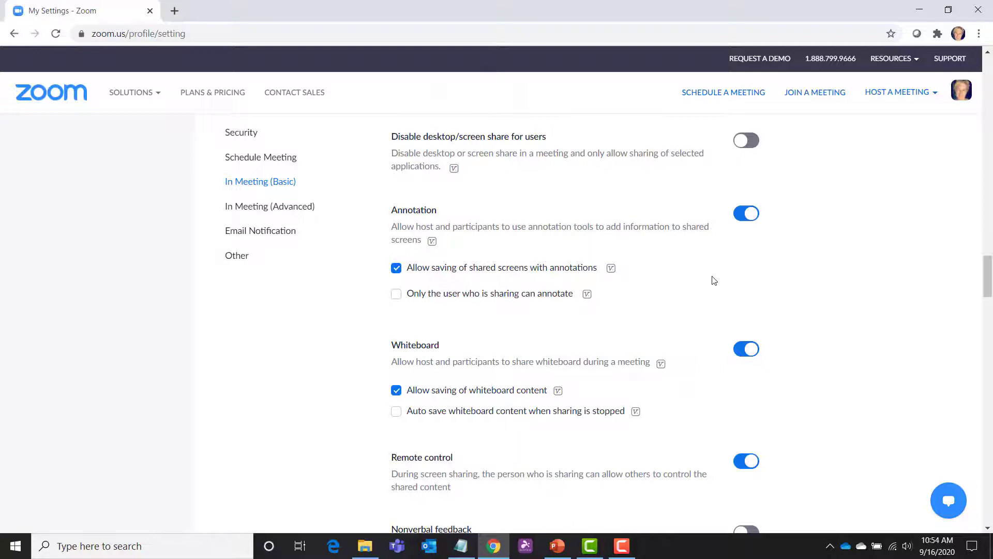
pyautogui.scroll(-1, 713, 280)
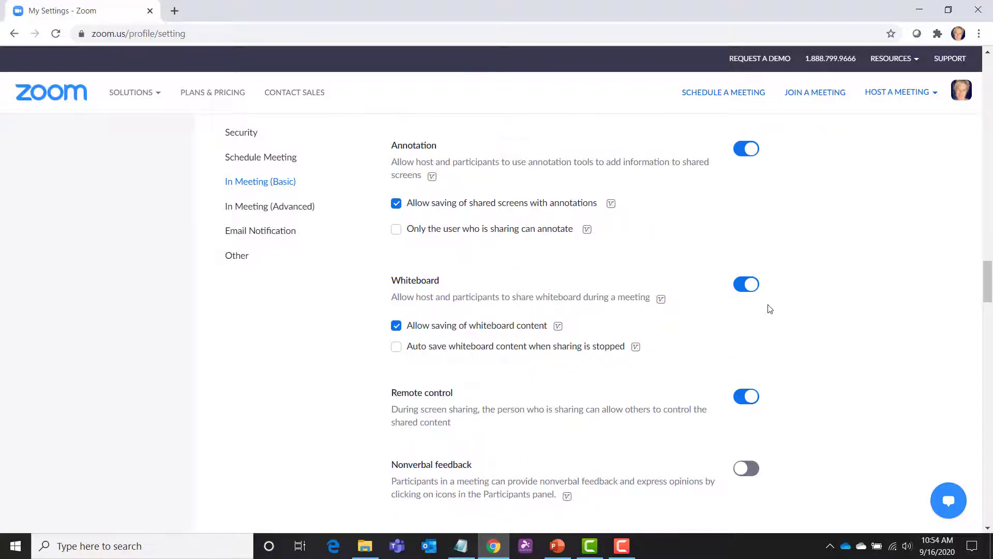
pyautogui.scroll(-10, 770, 309)
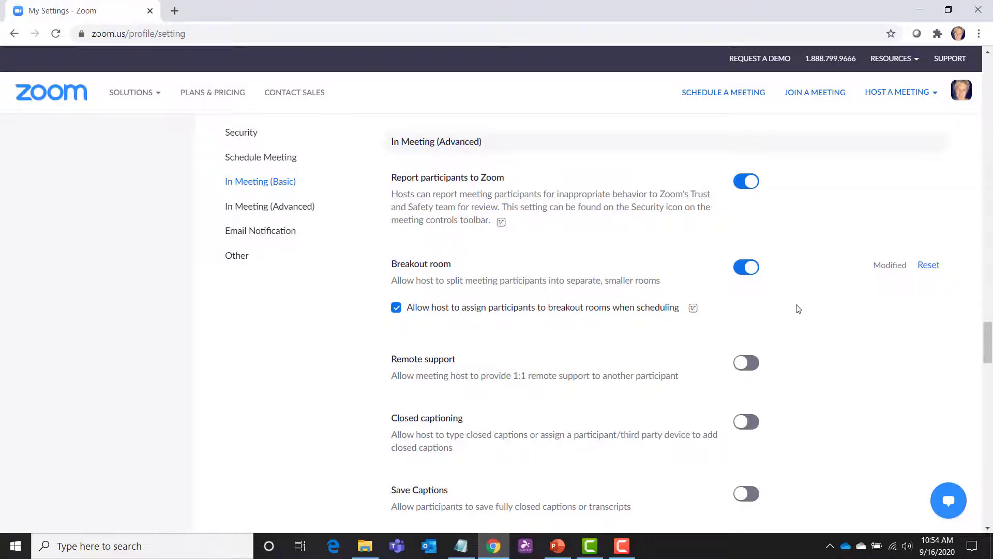
pyautogui.scroll(-4, 545, 288)
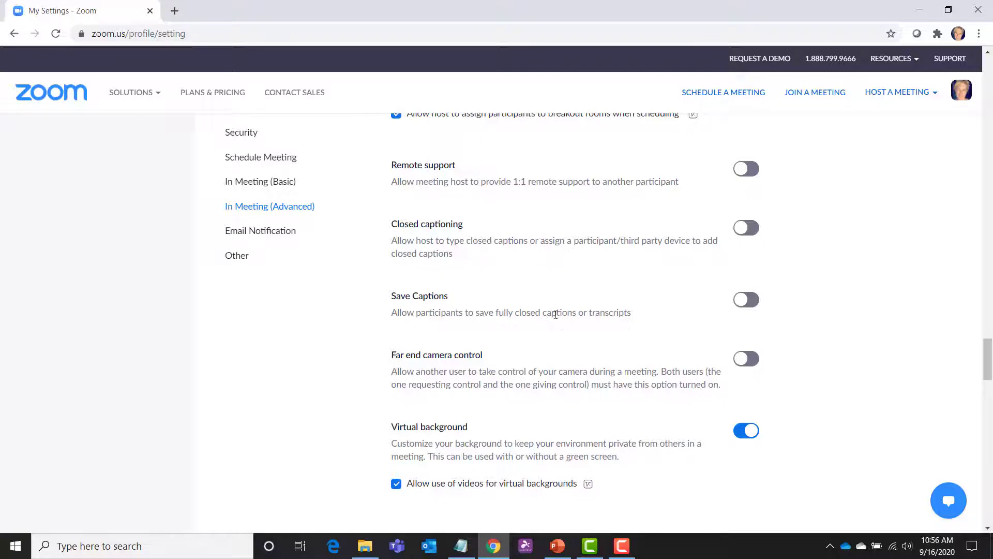
pyautogui.scroll(-4, 568, 339)
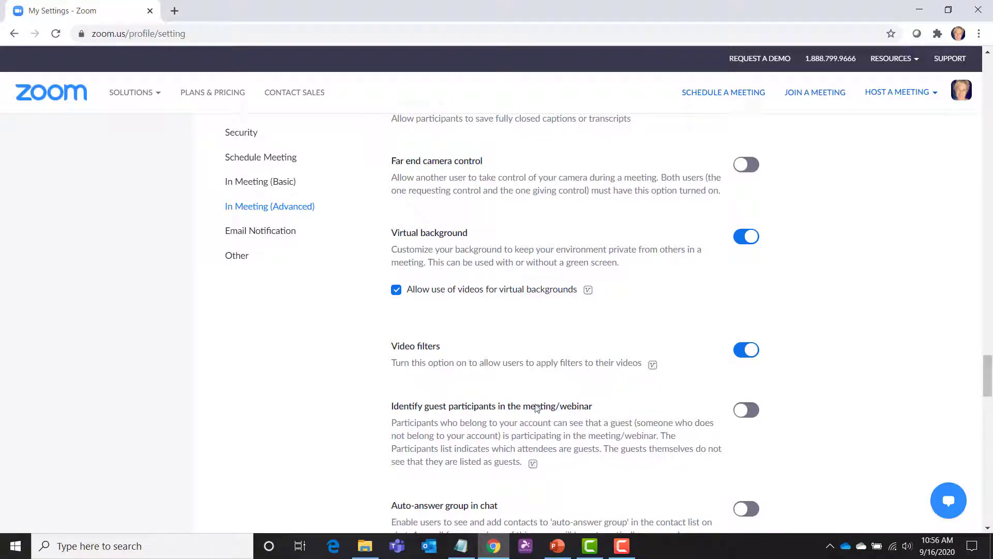
pyautogui.scroll(-5, 531, 406)
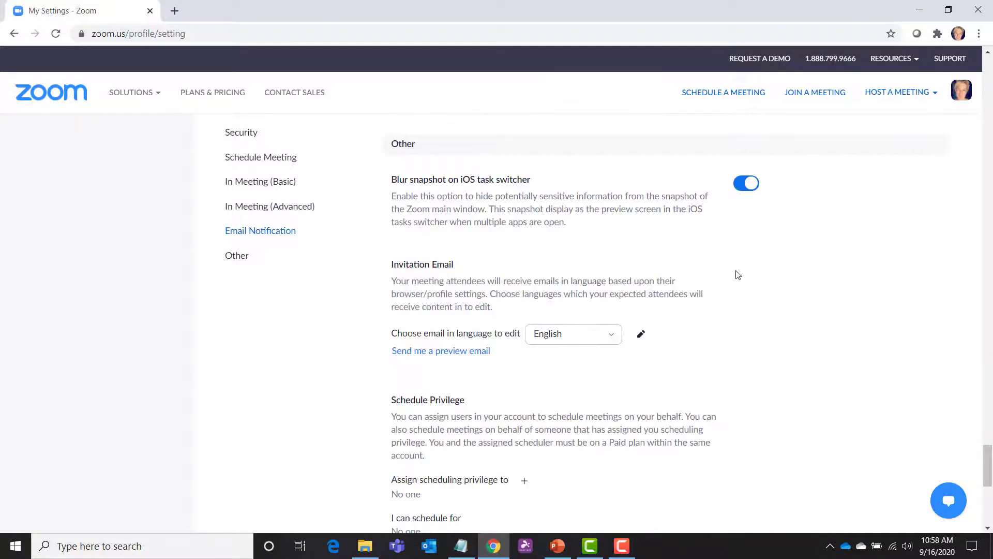
pyautogui.scroll(4, 737, 274)
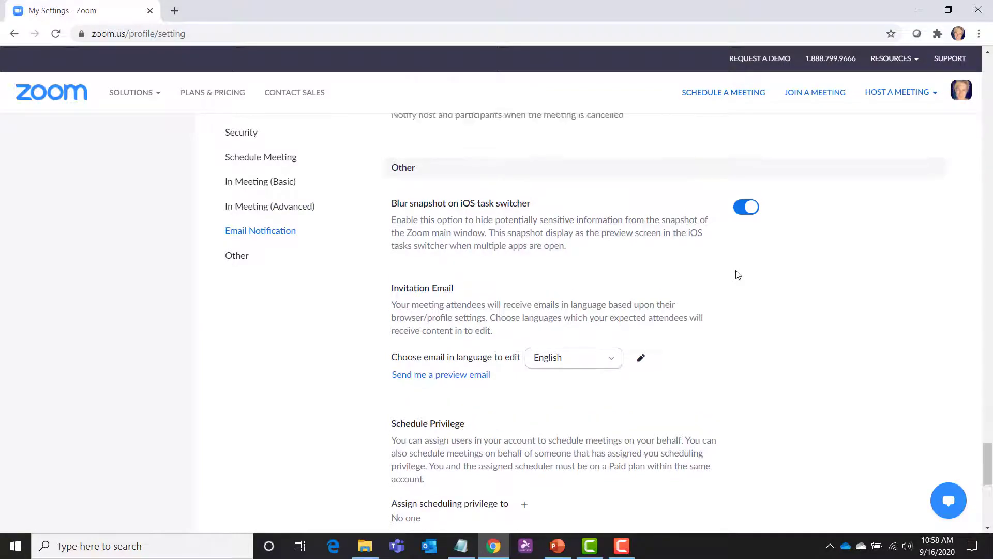
pyautogui.scroll(15, 747, 280)
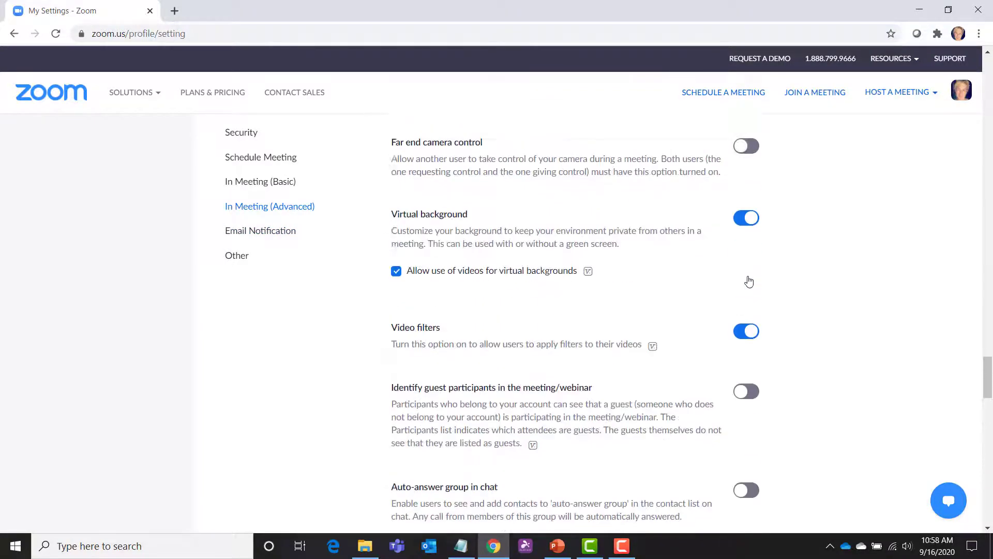
pyautogui.scroll(15, 748, 282)
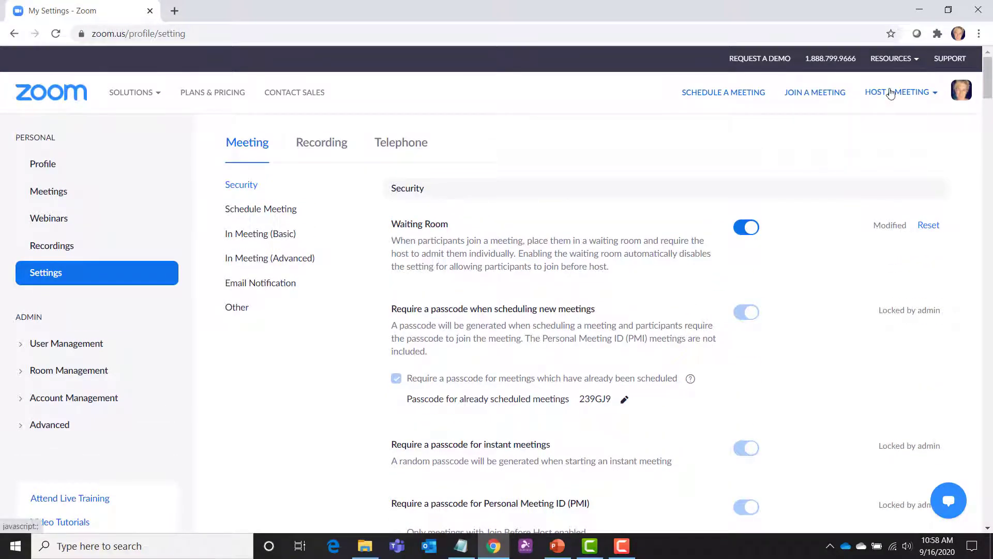
# Step: Host a new meeting with video on in the Zoom Meetings app, join with computer audio, and maximize the meeting window
pyautogui.moveTo(881, 98)
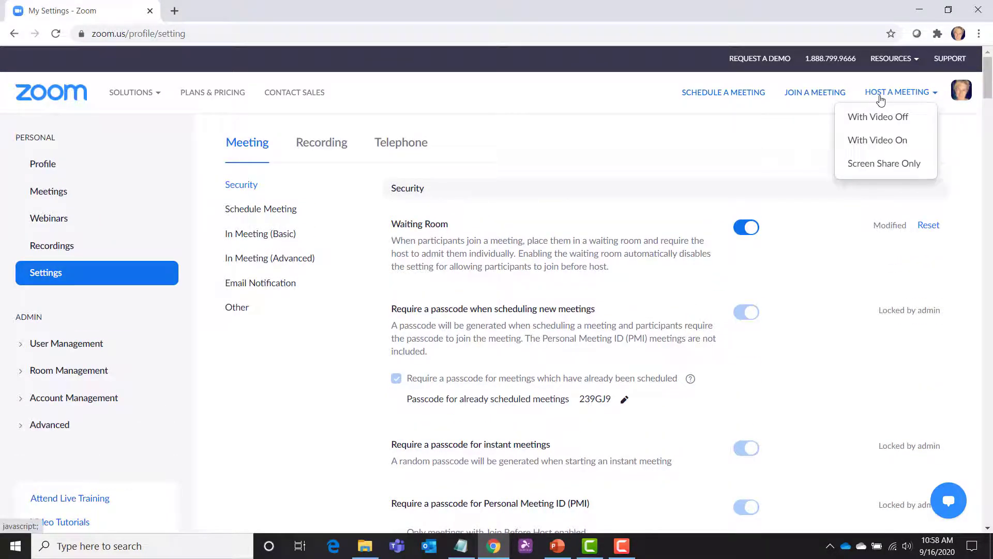
pyautogui.click(900, 147)
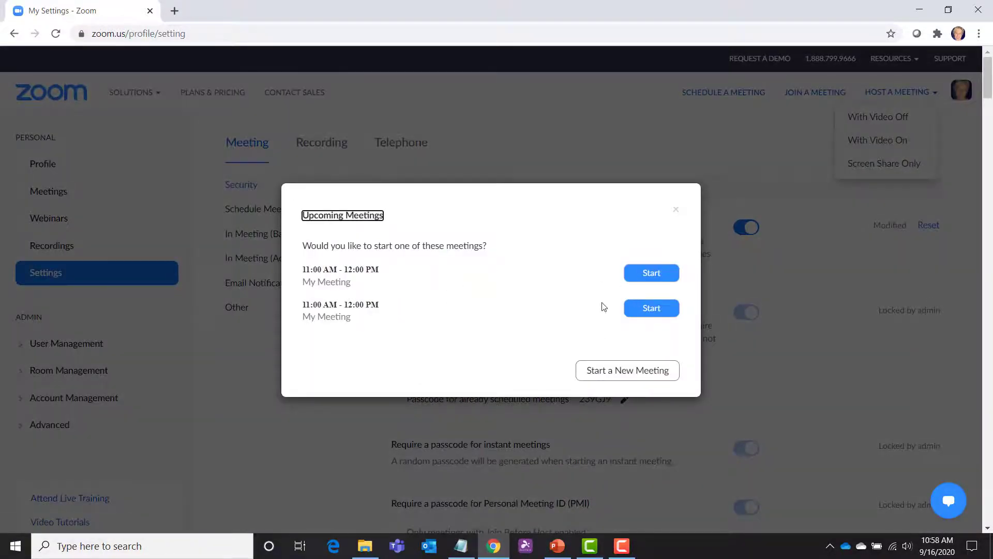
pyautogui.click(627, 371)
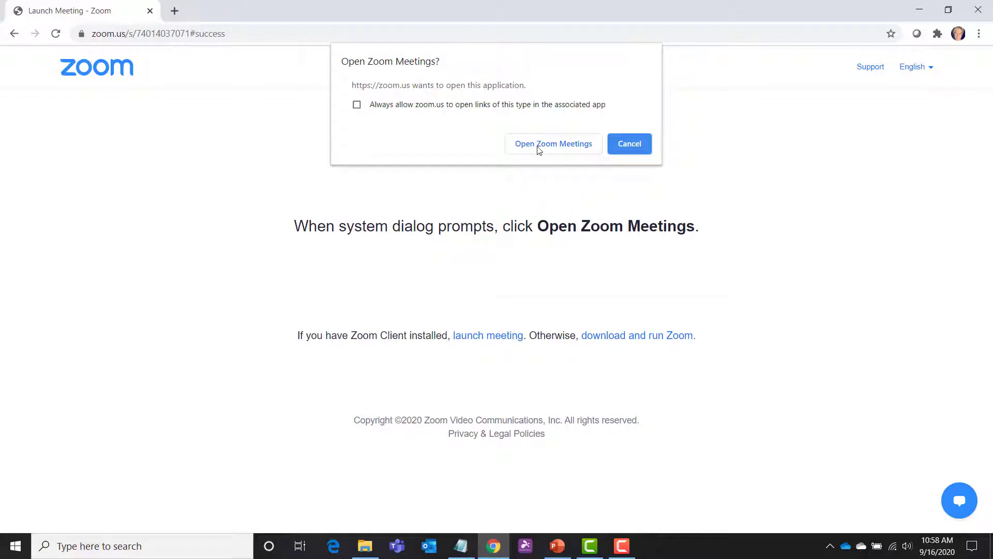
pyautogui.click(539, 146)
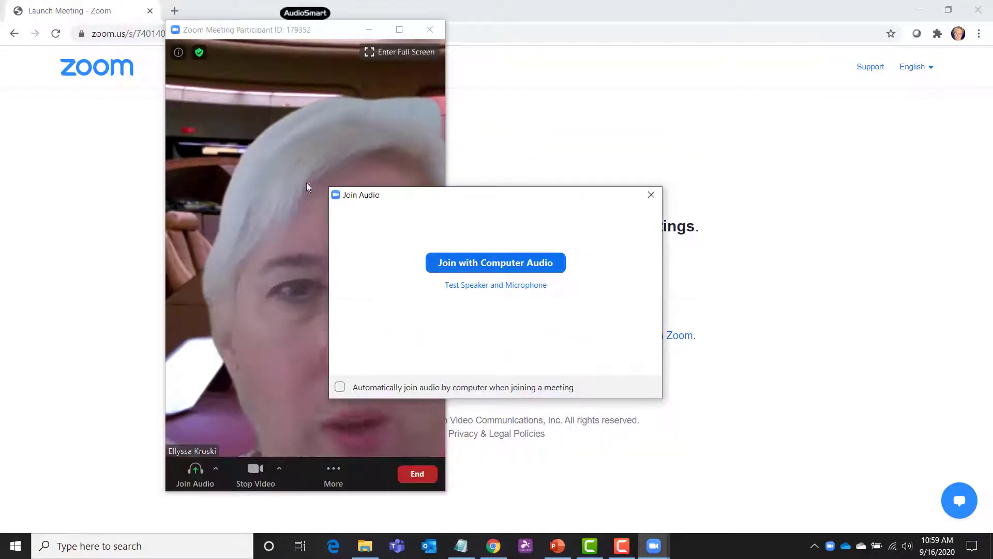
pyautogui.click(490, 263)
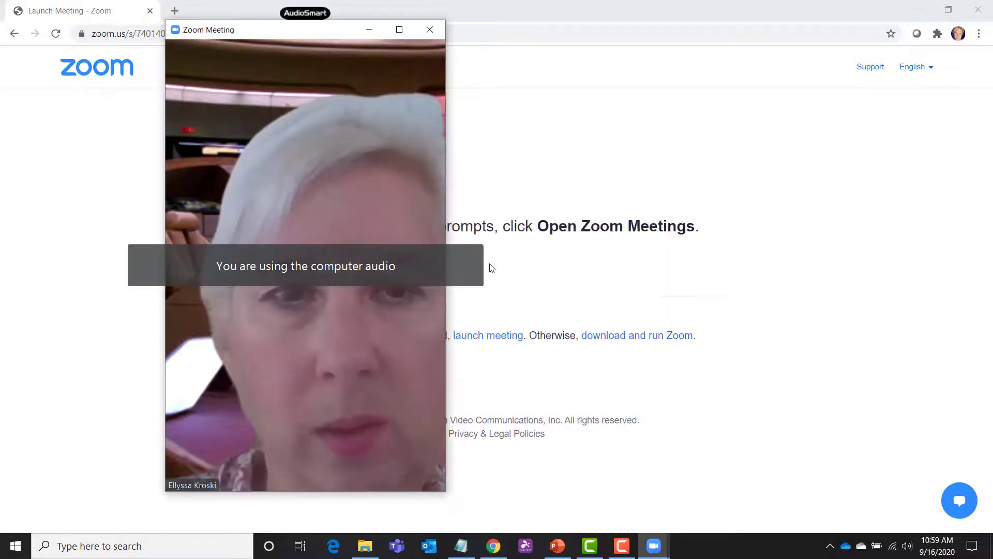
pyautogui.click(400, 29)
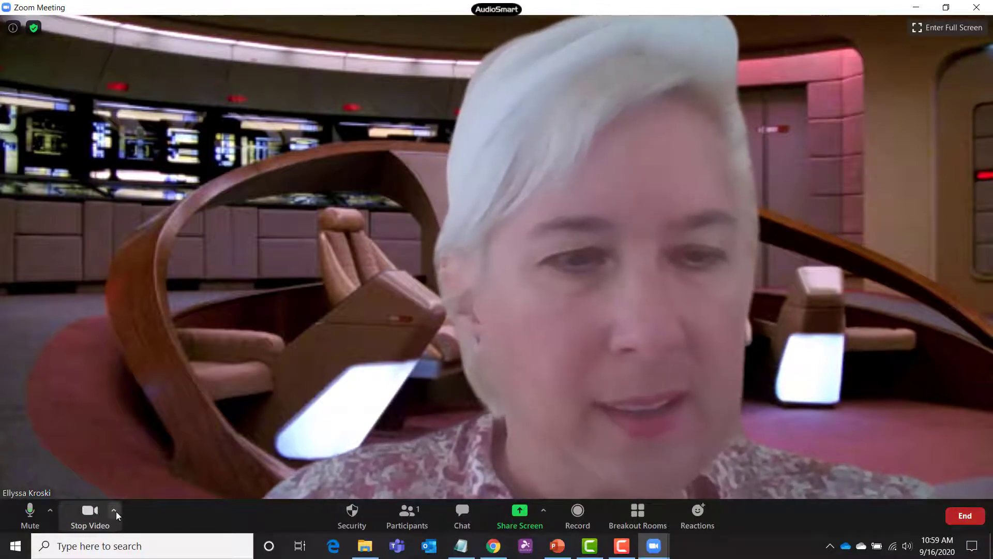
# Step: Set the virtual background to the domed desert palace at sunset
pyautogui.click(115, 514)
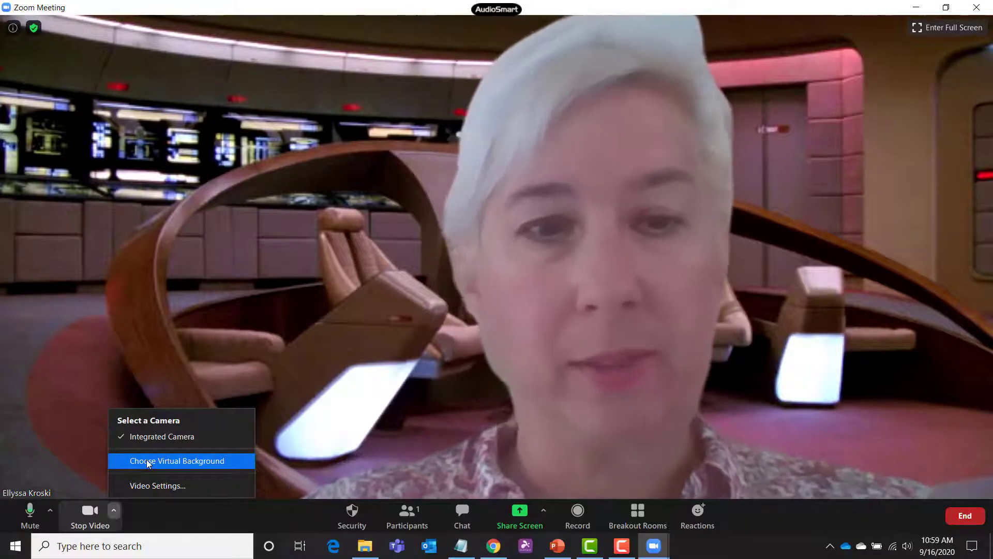
pyautogui.click(148, 461)
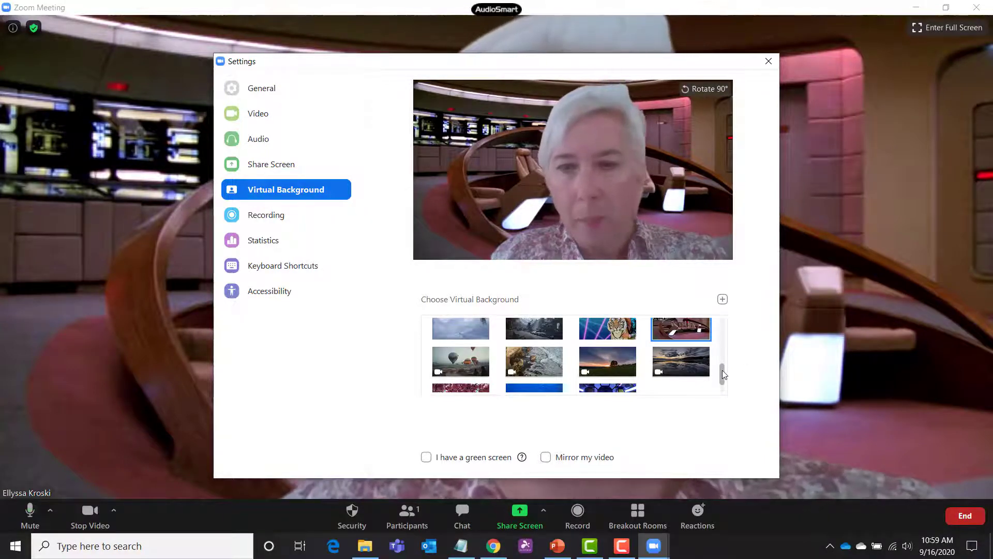
pyautogui.moveTo(723, 371); pyautogui.dragTo(719, 356)
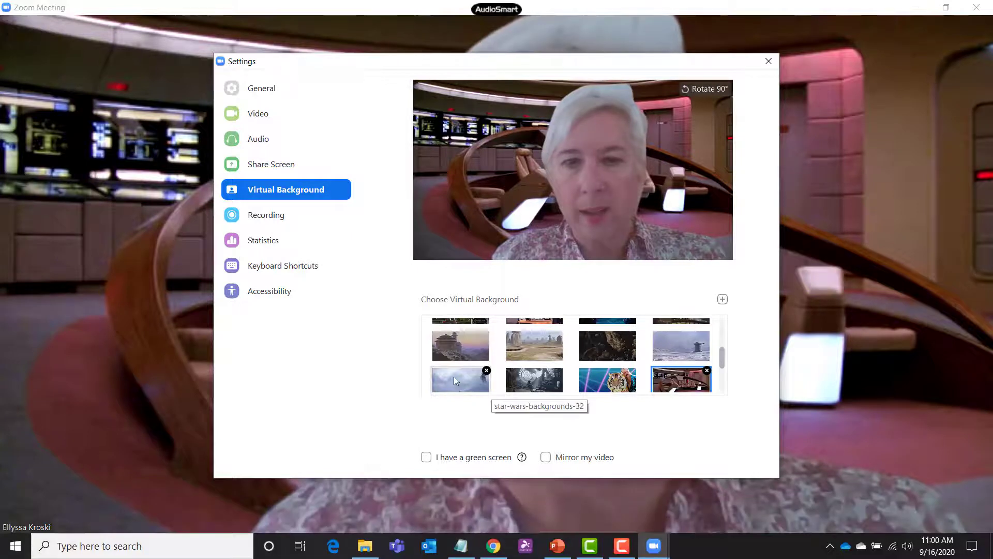
pyautogui.click(453, 345)
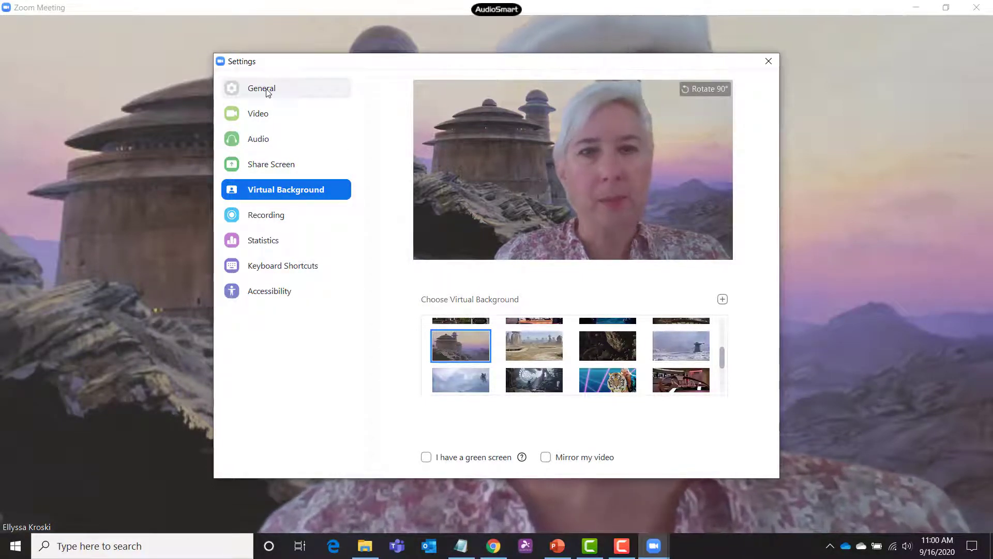
# Step: Examine the meeting's Video and Audio settings, and close the settings
pyautogui.click(263, 117)
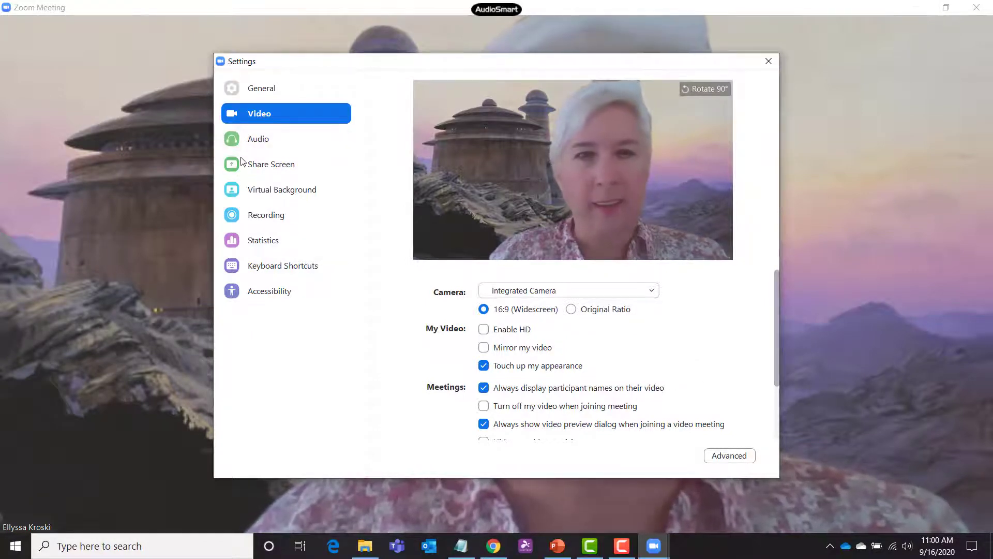
pyautogui.click(259, 139)
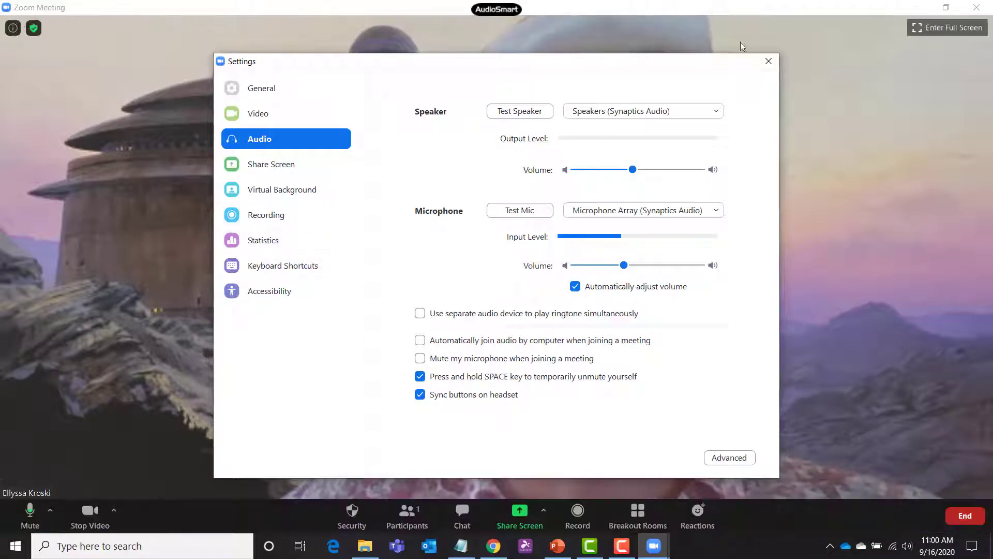
pyautogui.click(768, 61)
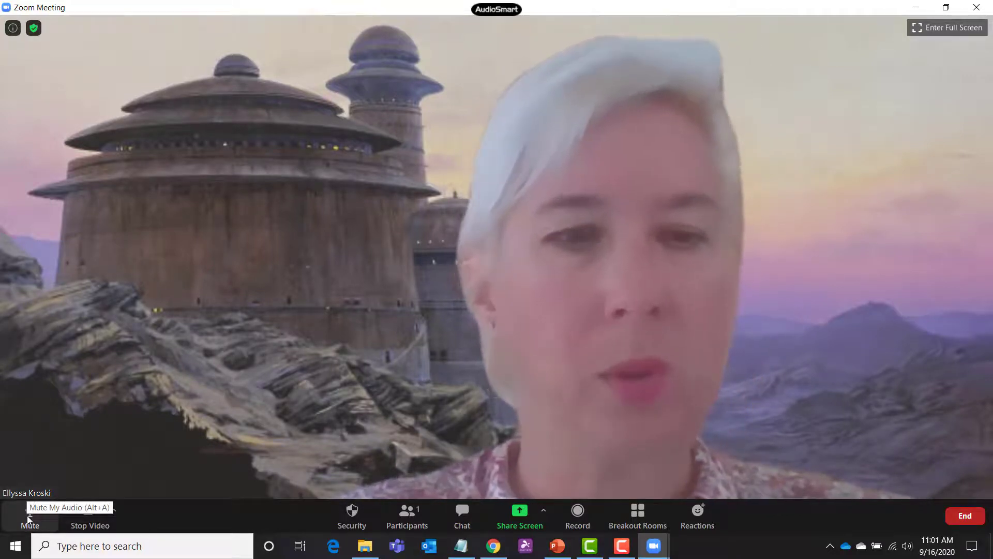
# Step: Mute the microphone and unmute it again
pyautogui.click(27, 516)
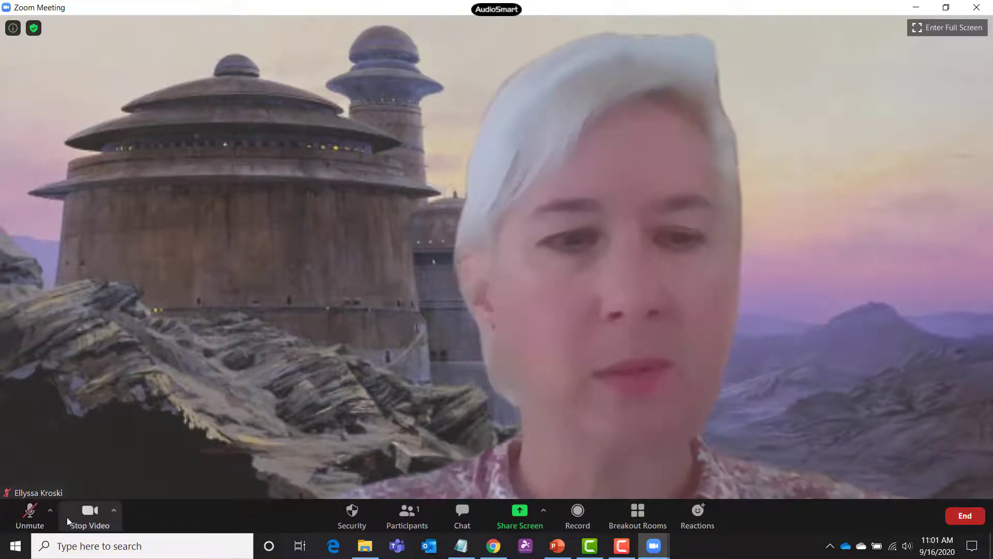
pyautogui.click(30, 515)
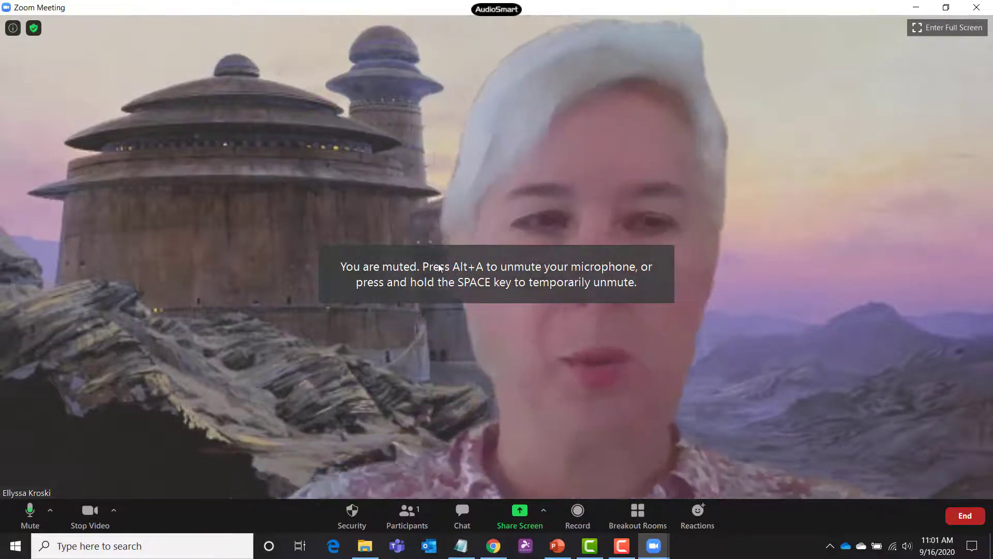
# Step: Show the participants list and the group chat, and enlarge the chat's message entry area and the chat section
pyautogui.click(403, 516)
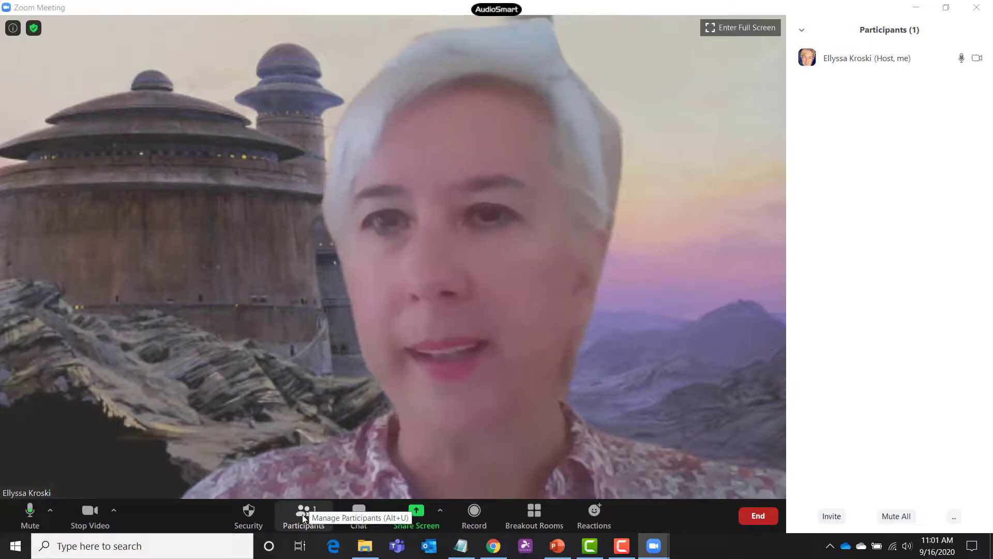
pyautogui.click(364, 524)
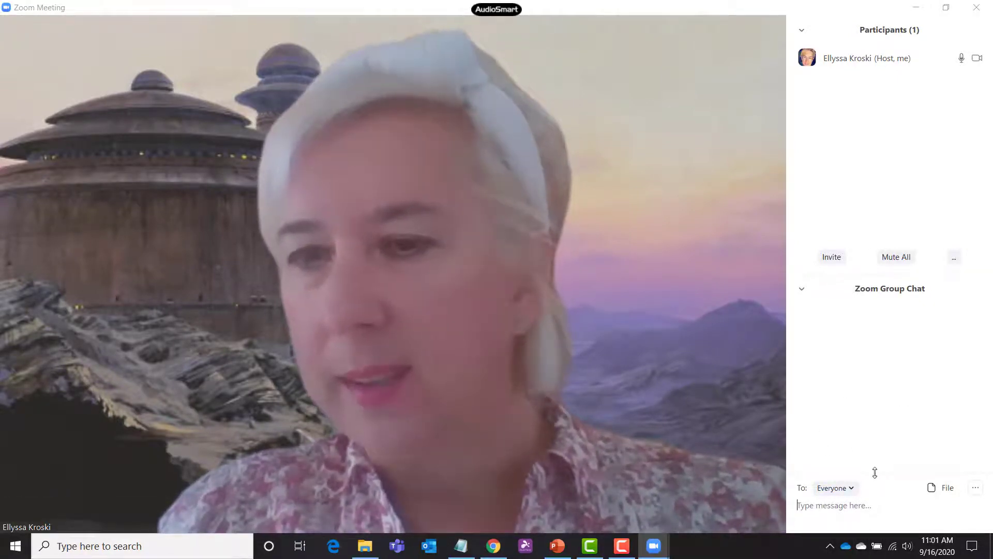
pyautogui.moveTo(876, 470); pyautogui.dragTo(878, 430)
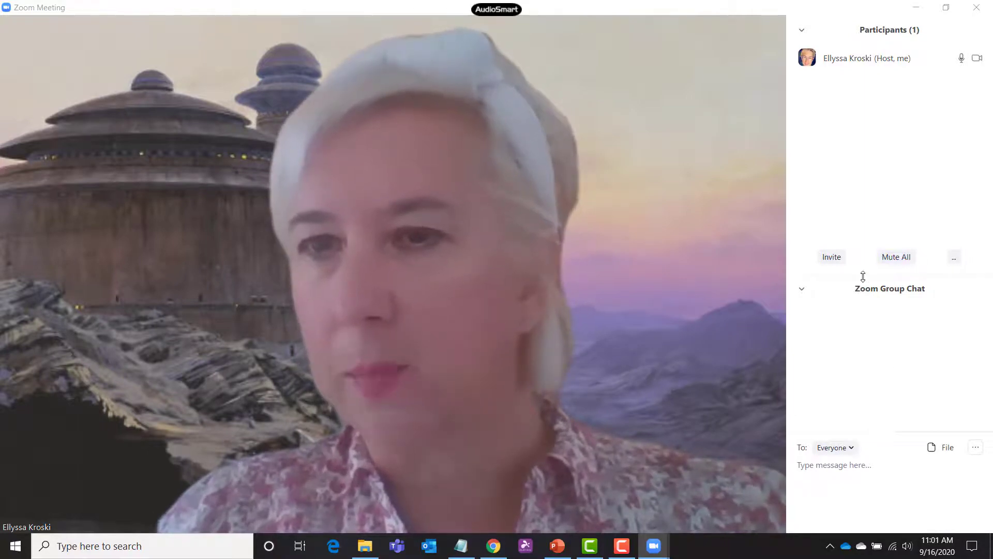
pyautogui.moveTo(863, 273); pyautogui.dragTo(863, 245)
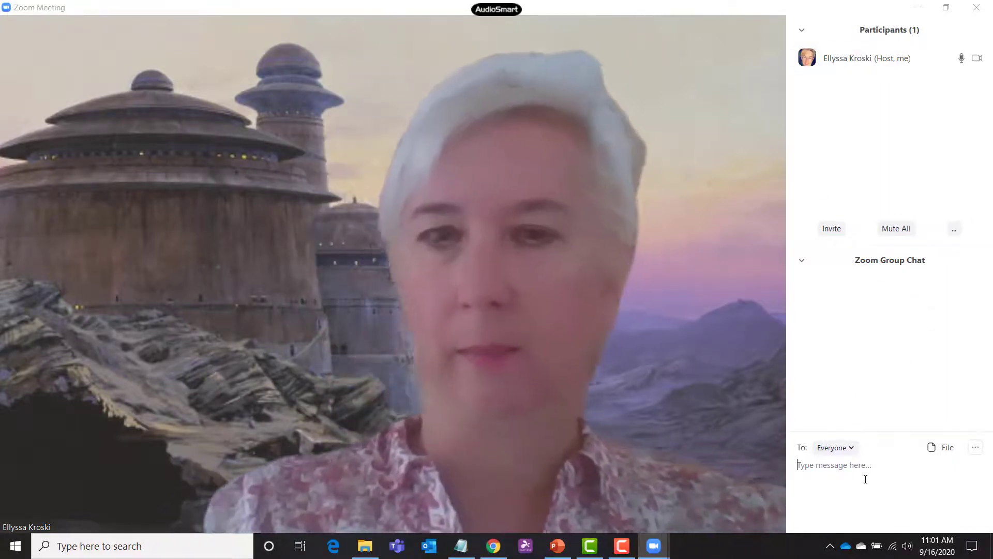
# Step: Send the message "chat here" to everyone in the group chat and check the available recipients
pyautogui.write('chat here')
pyautogui.press('Return')
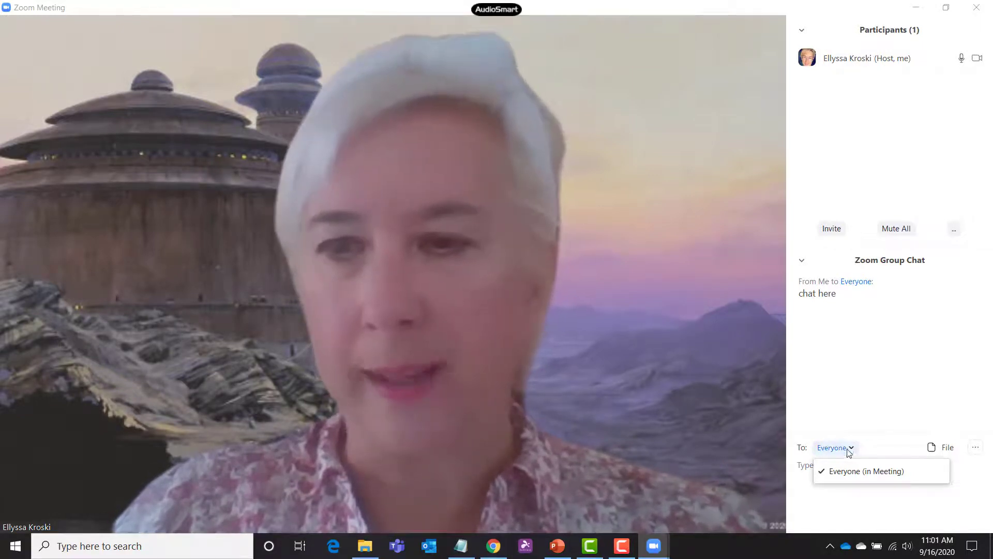
pyautogui.click(856, 497)
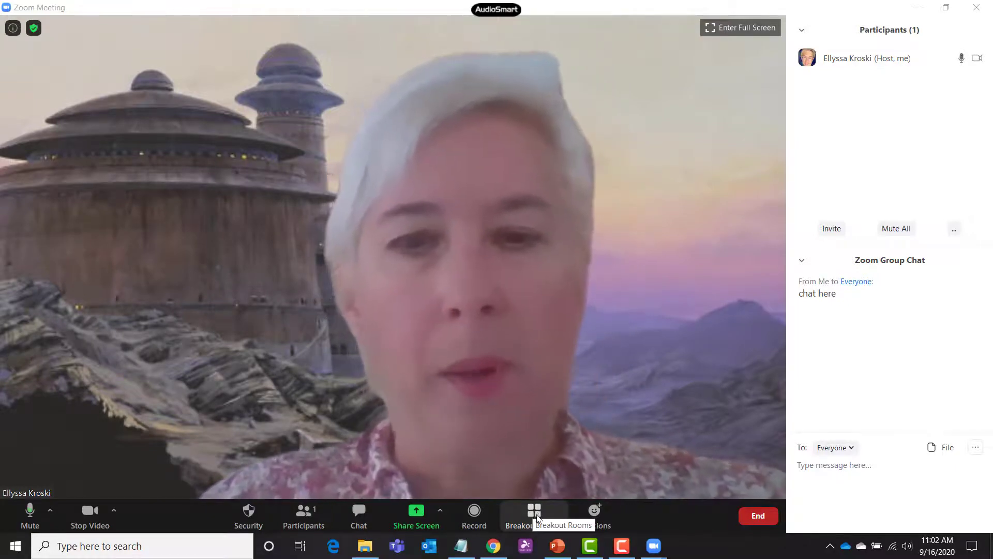
# Step: Look at the breakout room creation options without creating rooms, and view the reactions and the screen sharing options
pyautogui.click(534, 514)
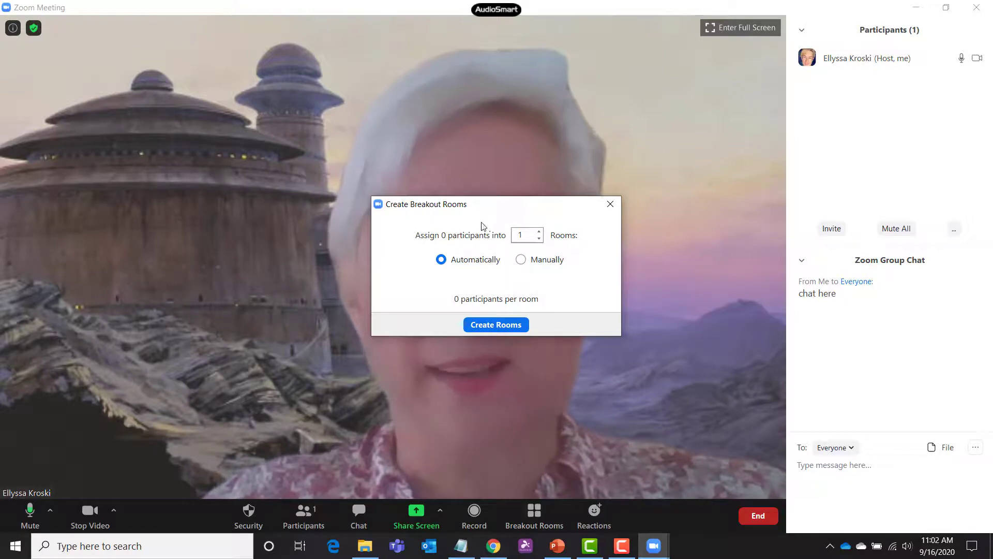
pyautogui.click(611, 204)
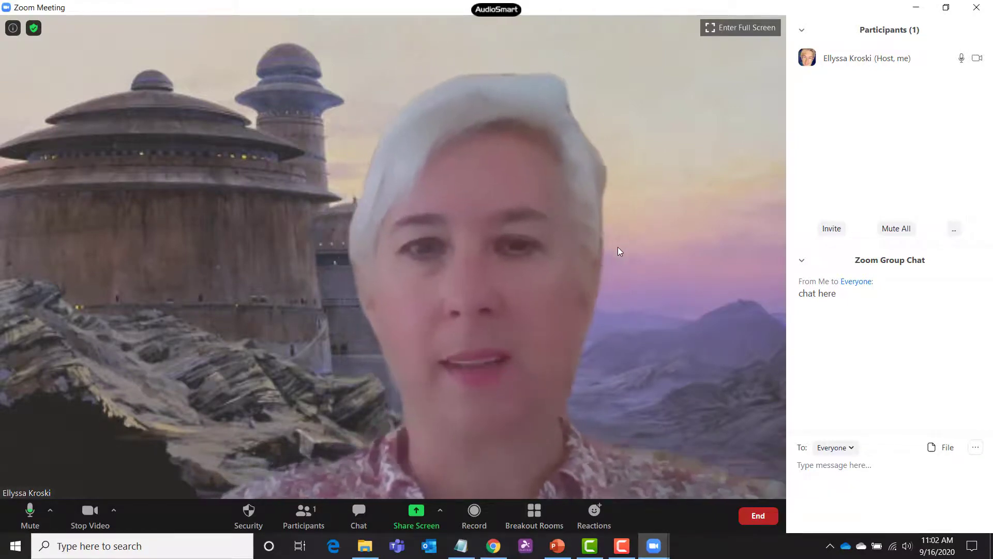
pyautogui.click(598, 517)
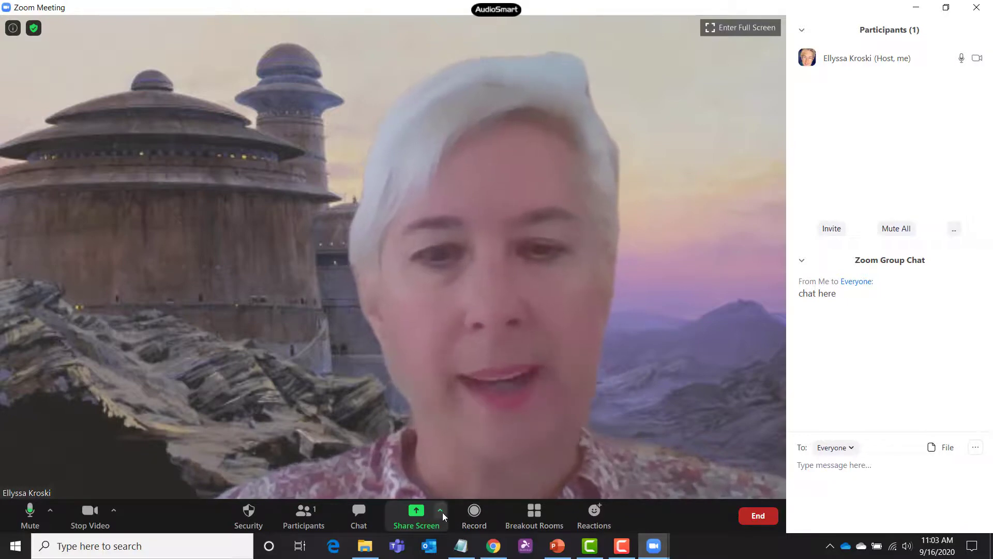
pyautogui.click(442, 511)
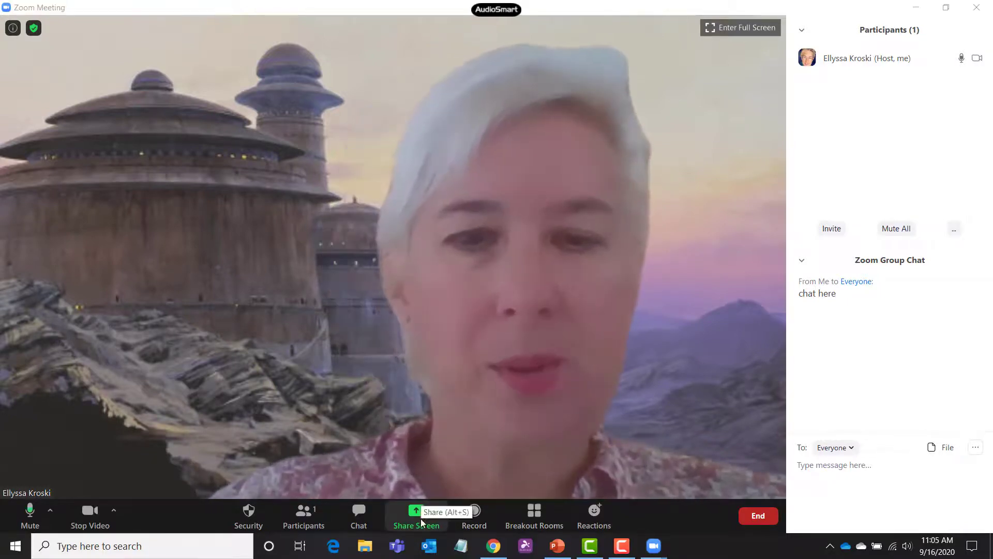
# Step: Share the entire screen in the meeting and reposition the floating video thumbnail
pyautogui.click(415, 519)
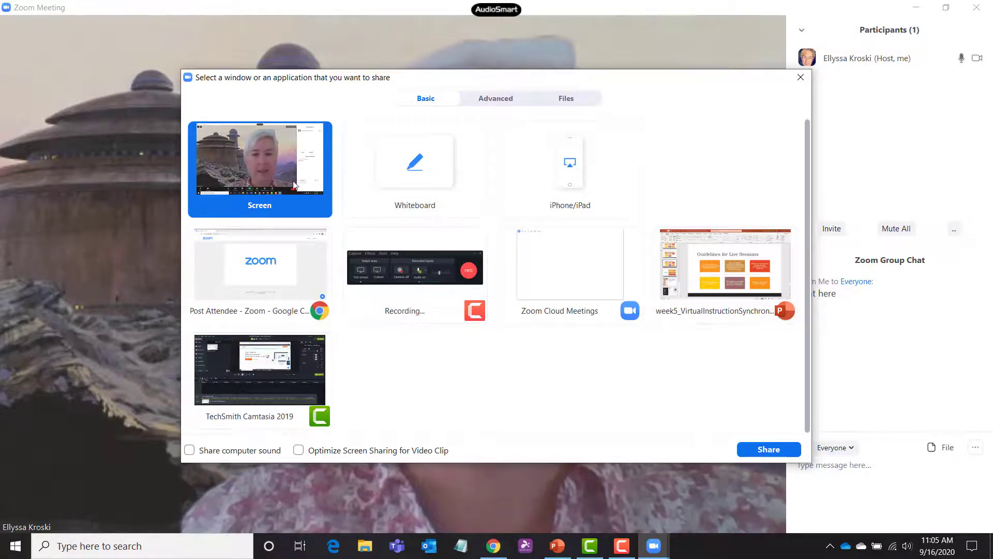
pyautogui.click(767, 449)
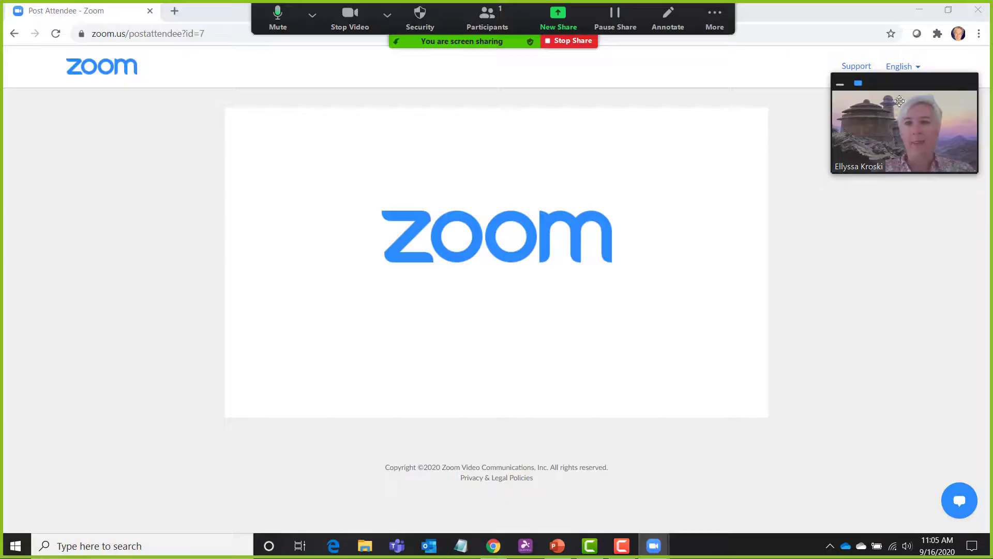
pyautogui.moveTo(916, 86); pyautogui.dragTo(880, 75)
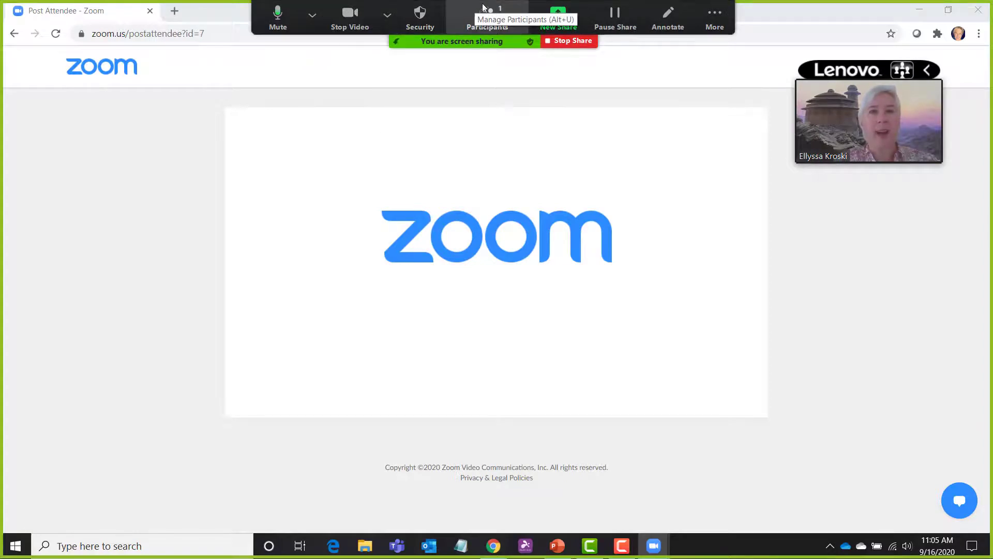
# Step: Examine the additional meeting controls available while sharing, such as chat, breakout rooms, recording and computer sound
pyautogui.click(717, 7)
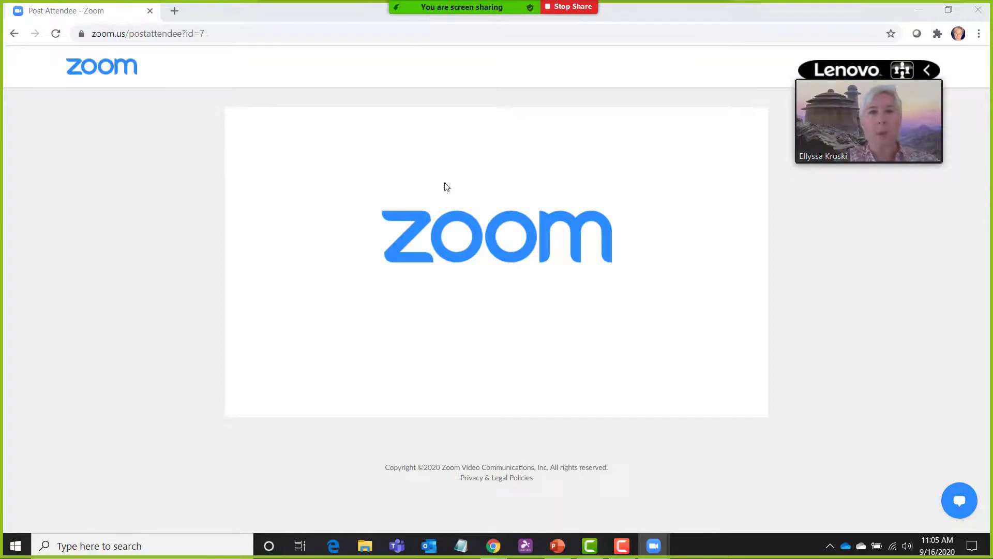
pyautogui.moveTo(395, 4)
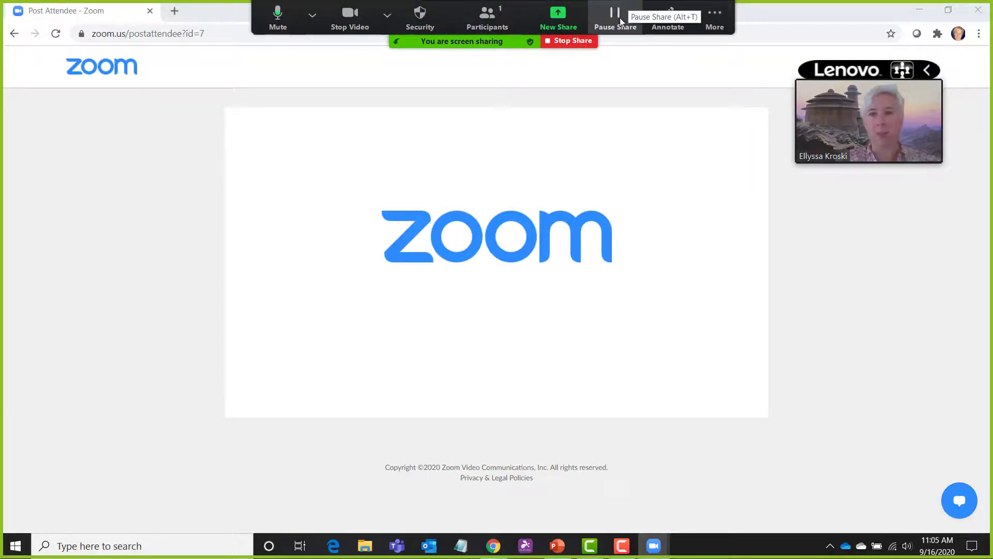
pyautogui.click(716, 11)
pyautogui.click(715, 9)
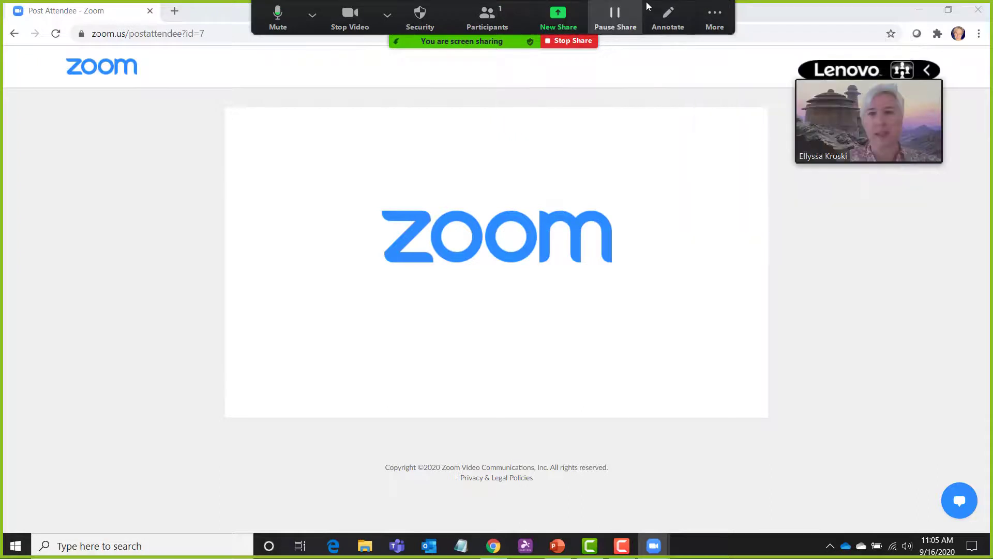
pyautogui.click(714, 11)
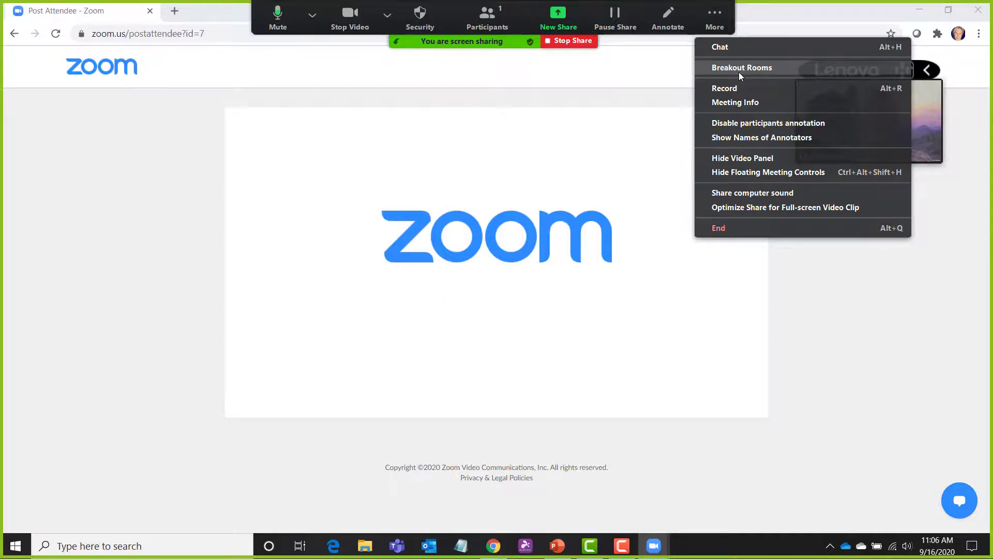
pyautogui.click(695, 13)
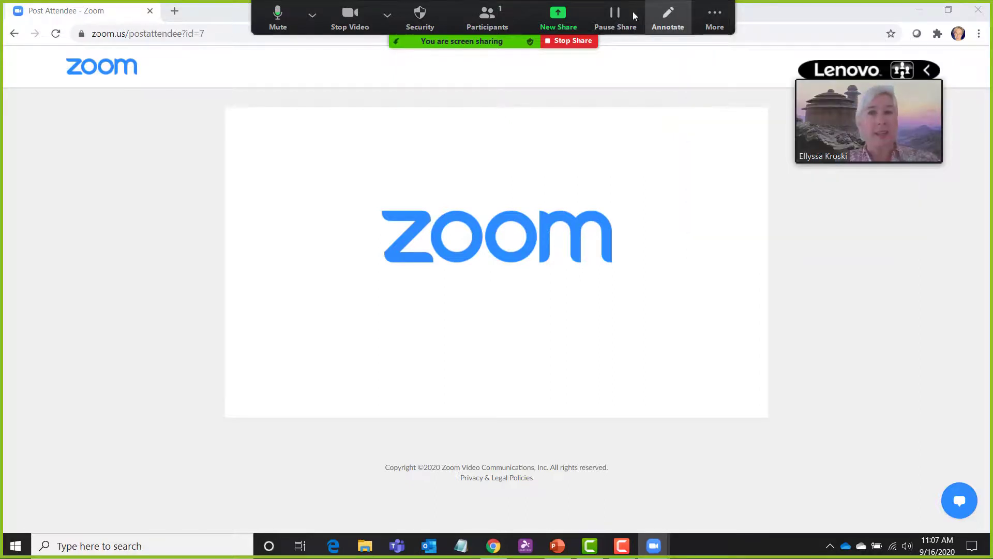
# Step: Switch to the week5_VirtualInstructionSynchronous presentation in PowerPoint while sharing the screen
pyautogui.click(557, 547)
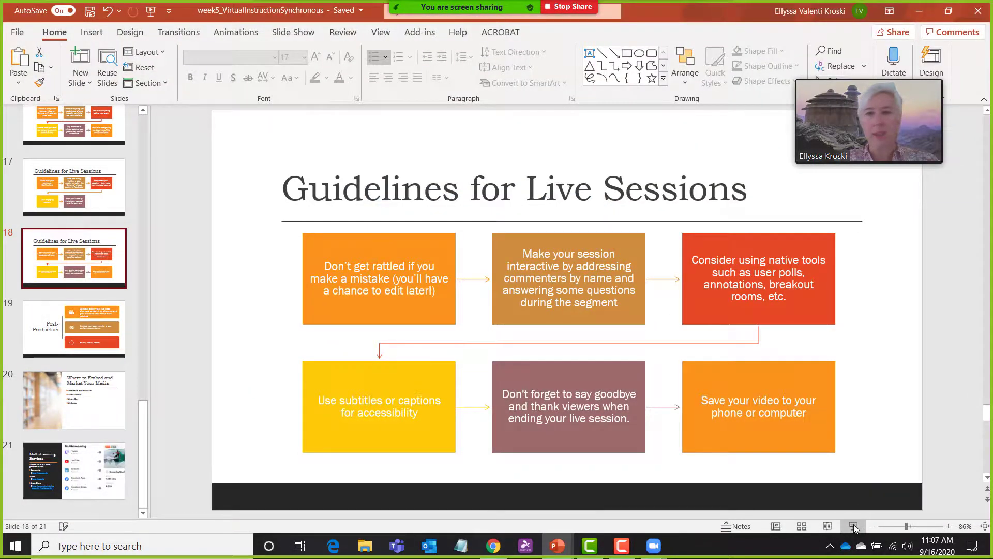